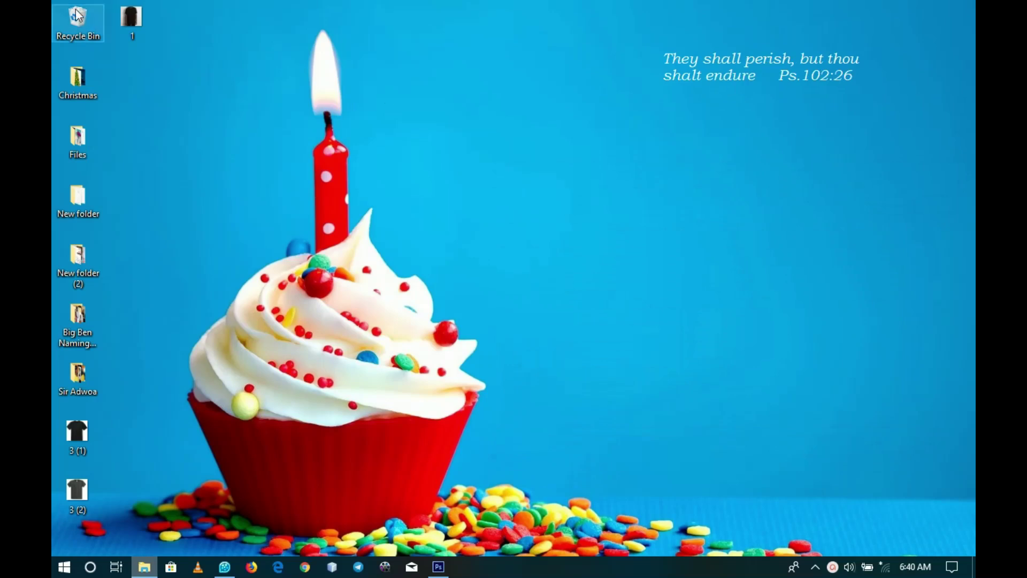
Open 1.jpg, the photo of the model in a black T-shirt, in Photoshop
drag(134, 20, 438, 568)
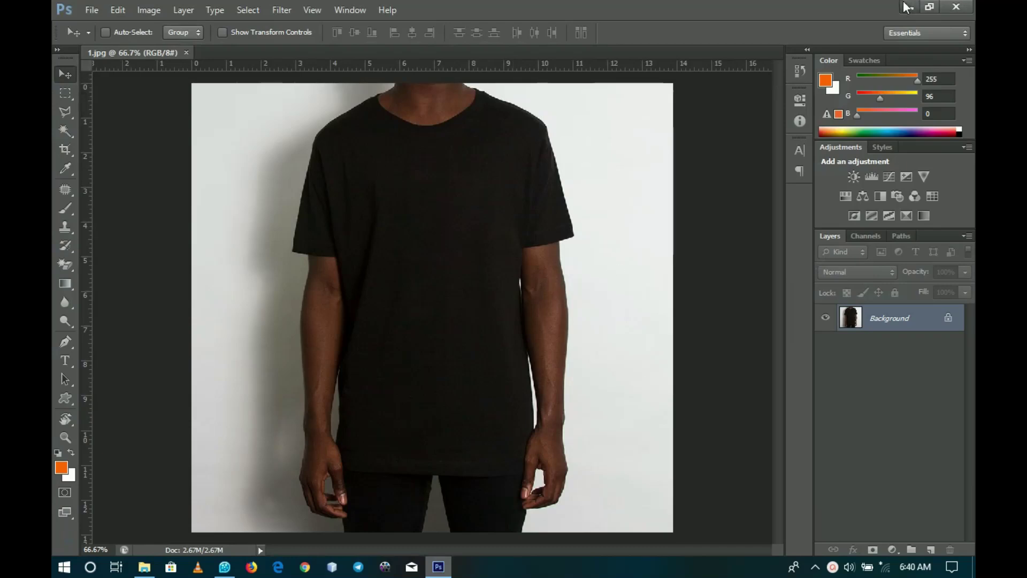
Open the flat T-shirt image 3 (1).jpg alongside 1.jpg and return to its document
click(910, 6)
drag(80, 430, 837, 464)
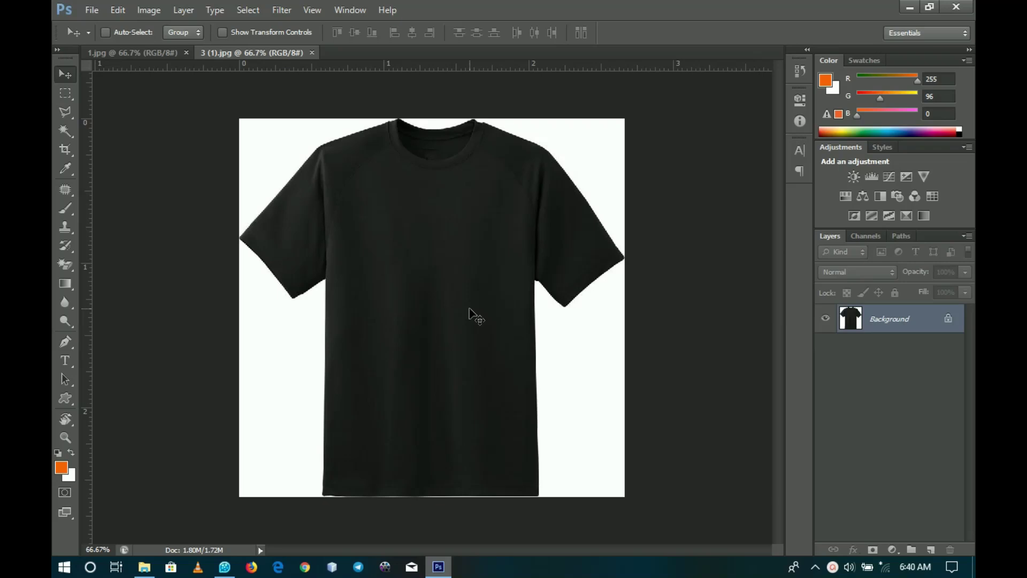
click(114, 50)
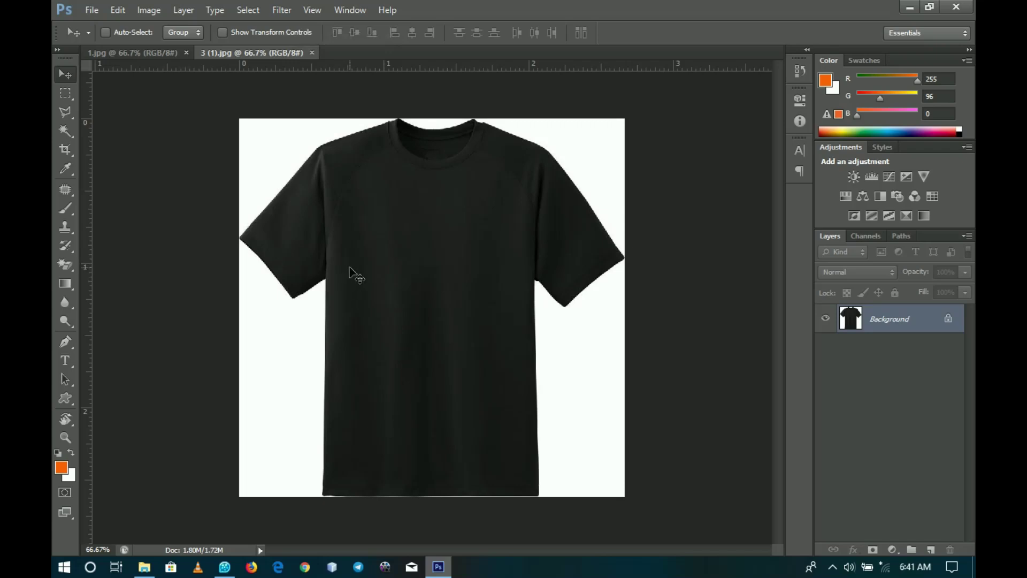
click(157, 61)
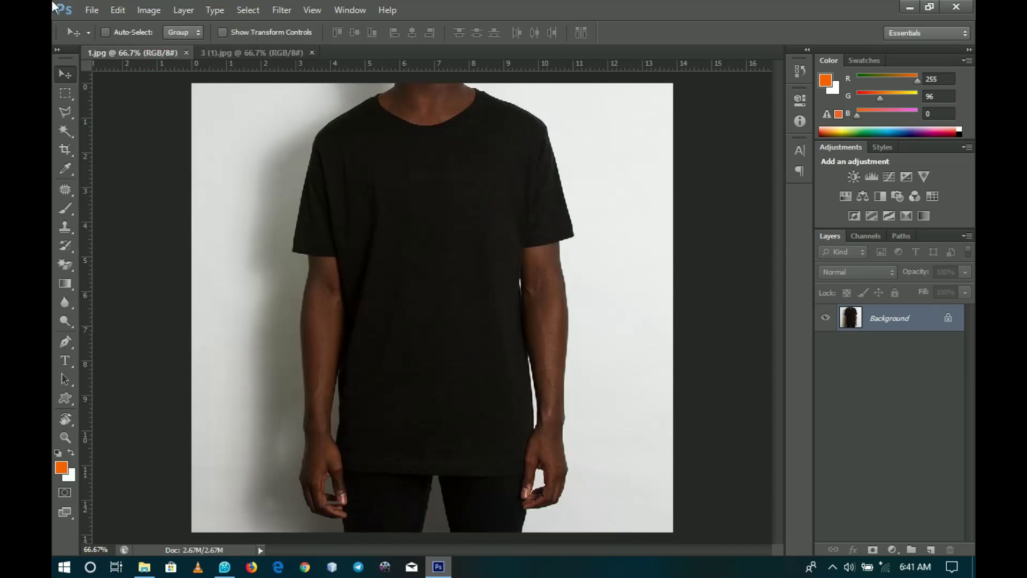
click(248, 53)
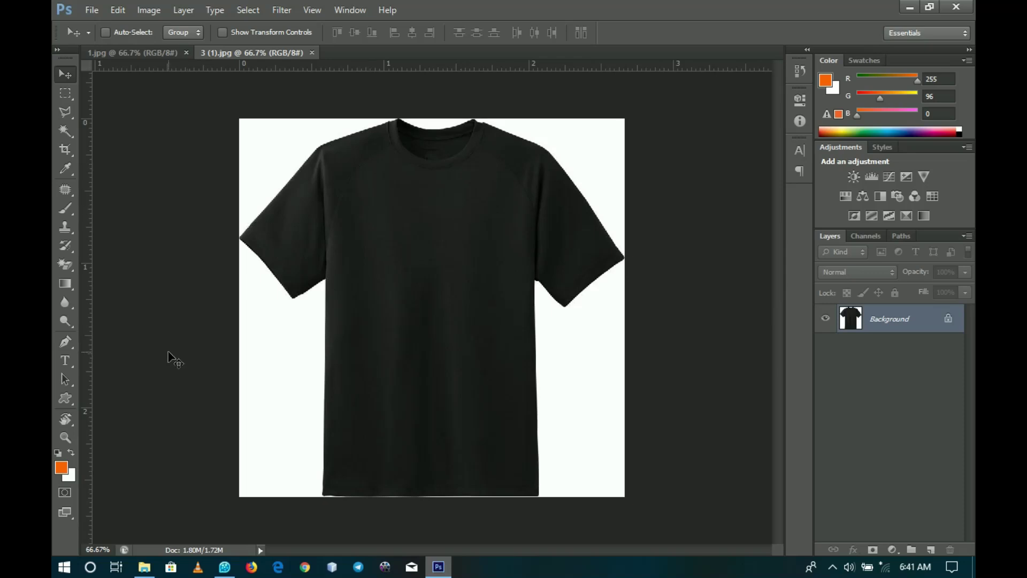
Type white 'It's my' in the Daniela font on the shirt's chest
click(66, 362)
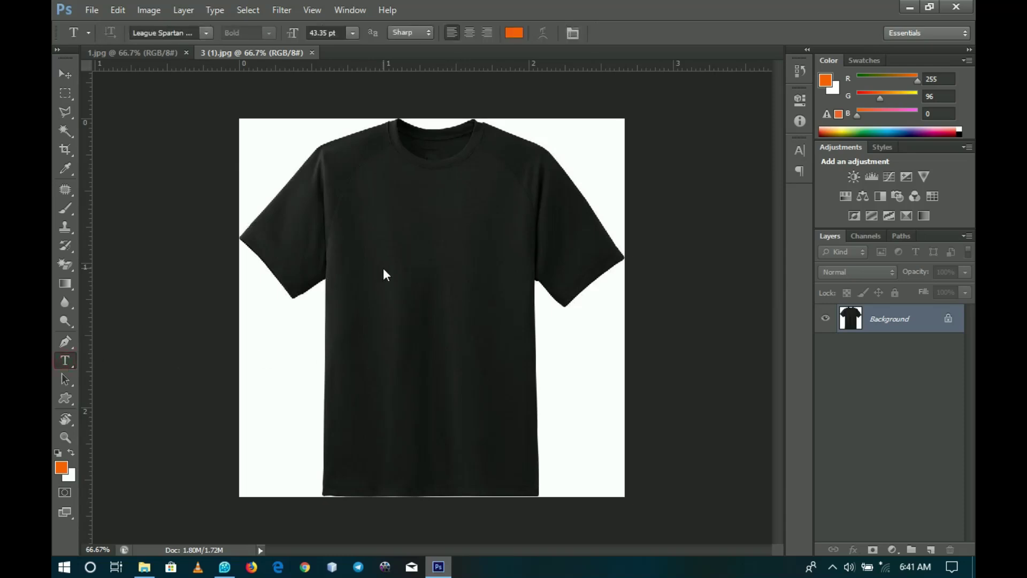
click(514, 33)
click(587, 348)
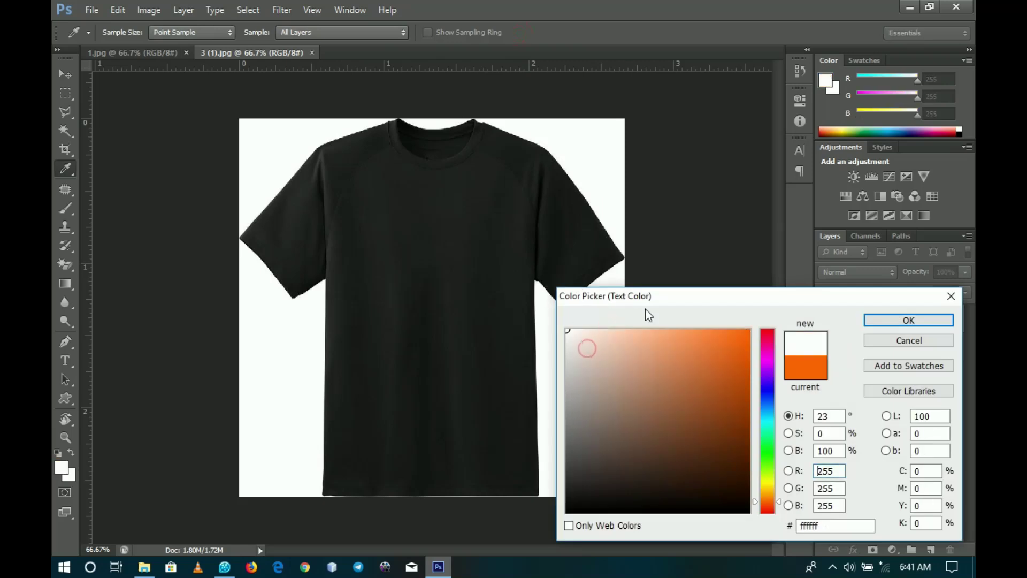
click(909, 321)
click(396, 212)
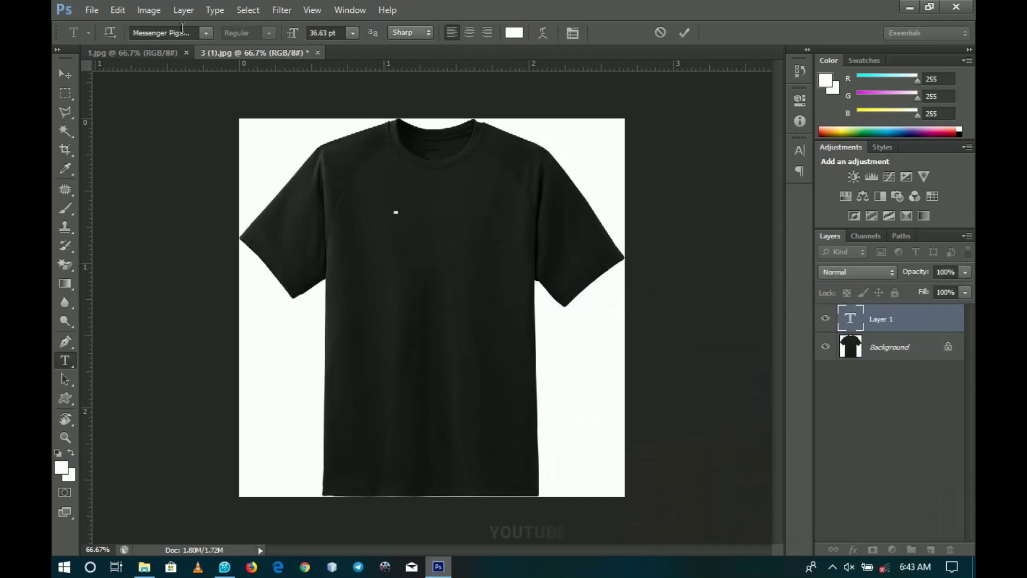
click(189, 33)
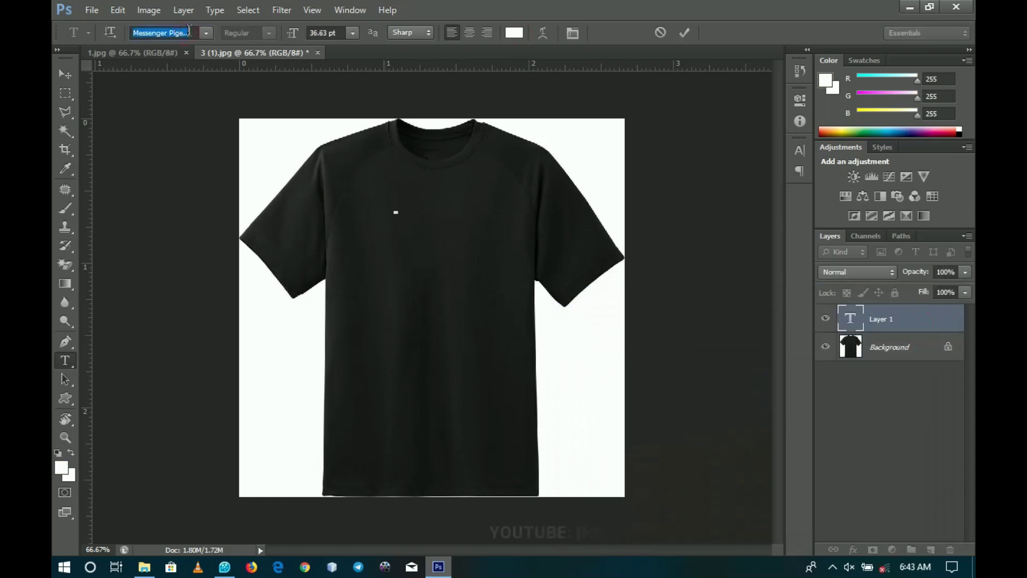
text(Daniela)
key(Return)
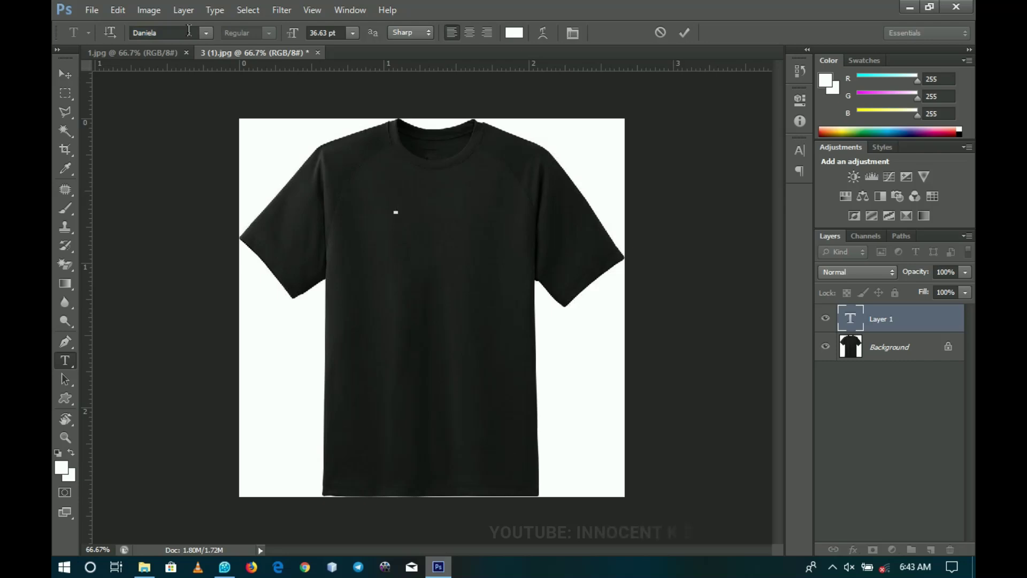
text(It)
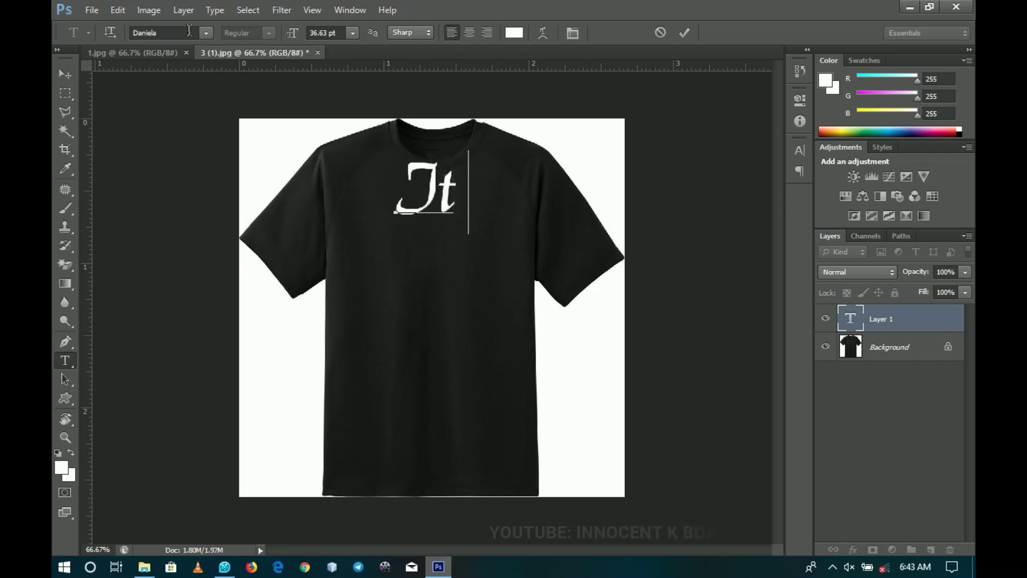
text('s my)
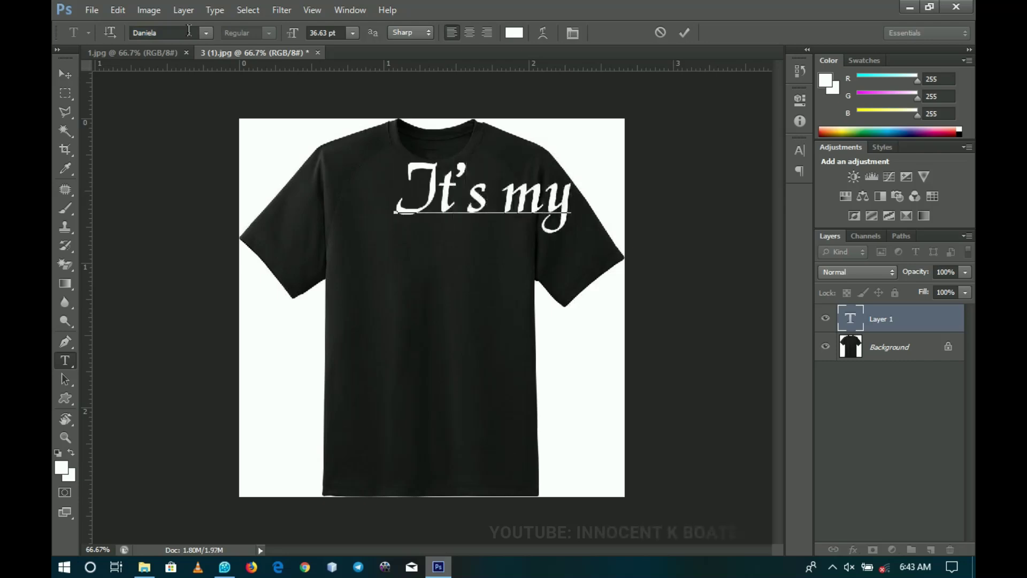
click(69, 78)
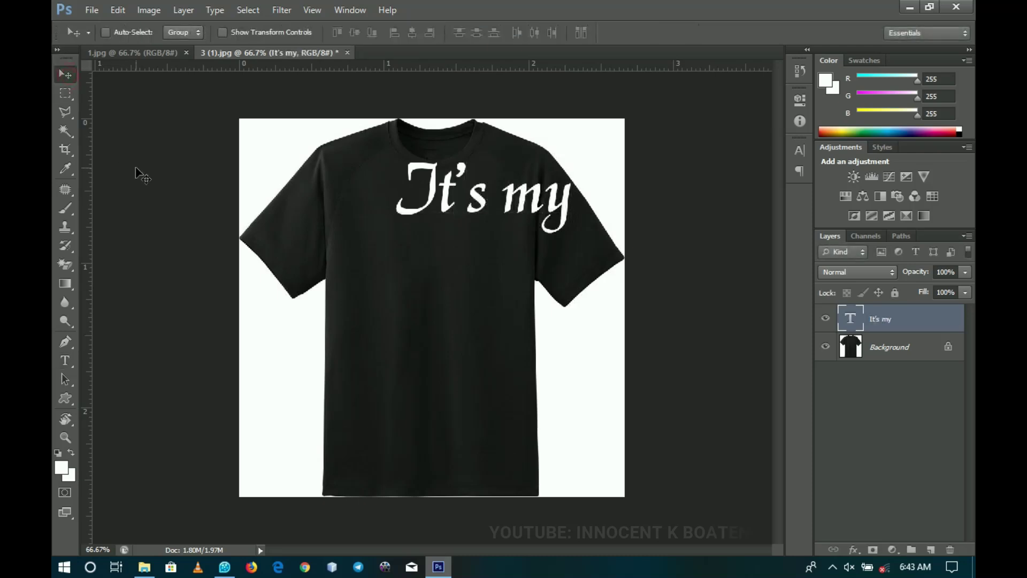
Scale the 'It's my' text down and zoom to 100% around it
key(ctrl+t)
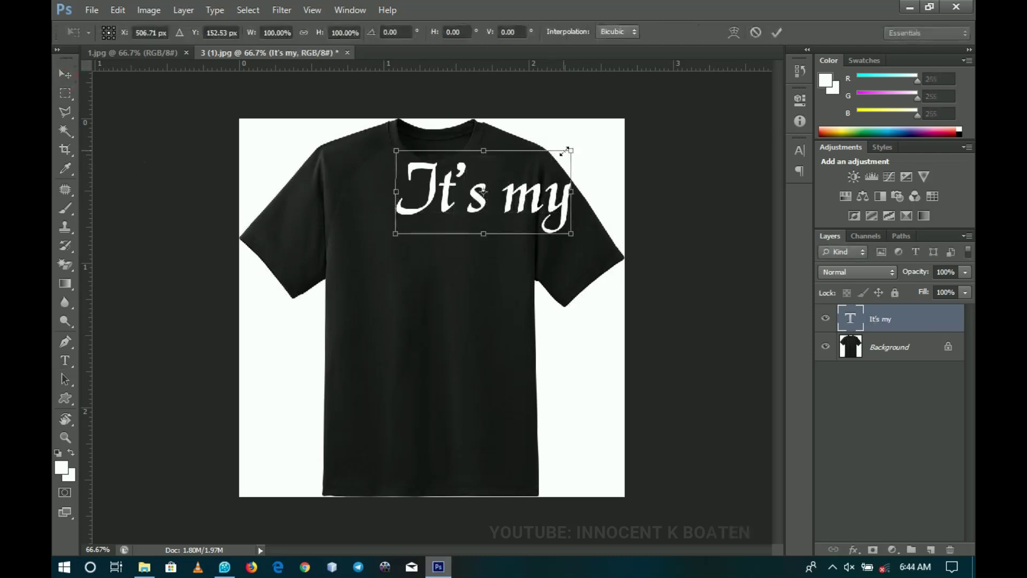
drag(568, 151, 554, 158)
key(Return)
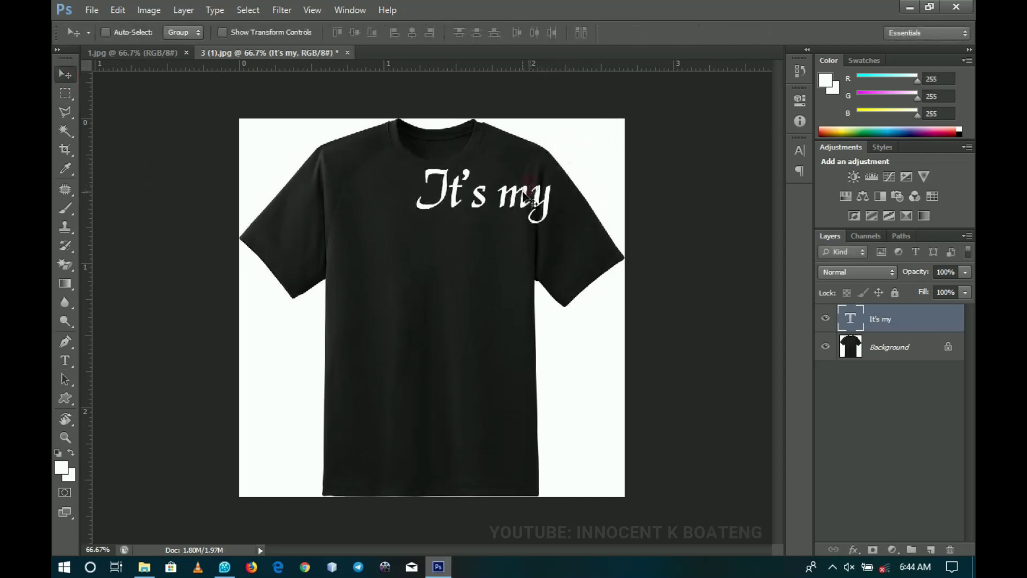
key(z)
click(522, 199)
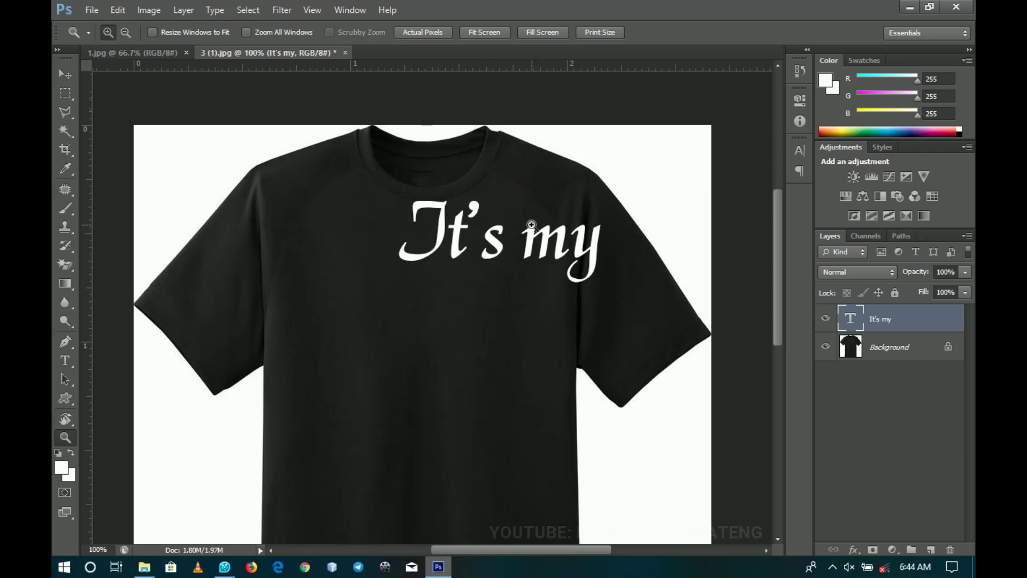
Centre 'It's my' horizontally, lower it on the chest and shrink it slightly more
key(ctrl+a)
key(v)
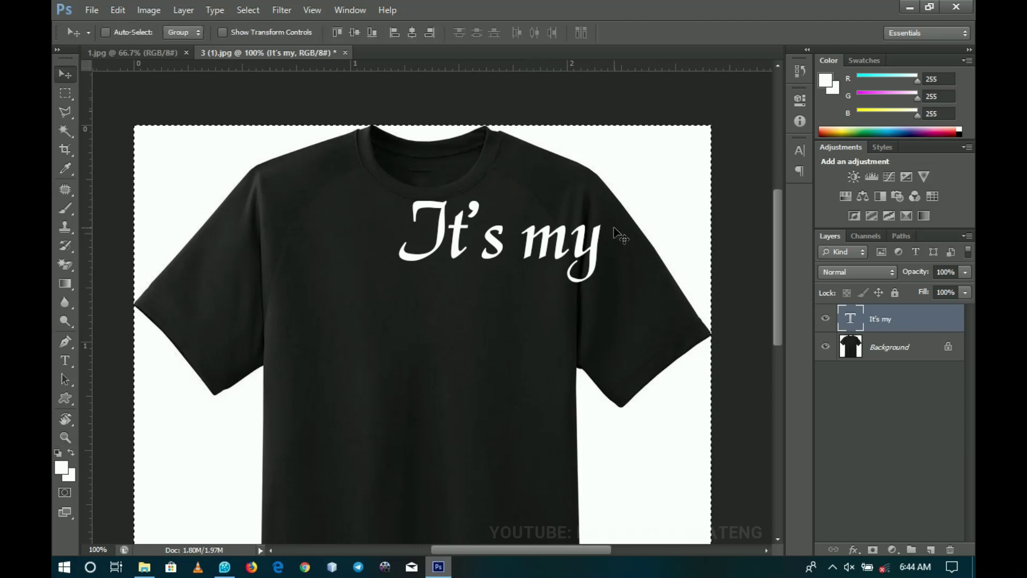
click(413, 32)
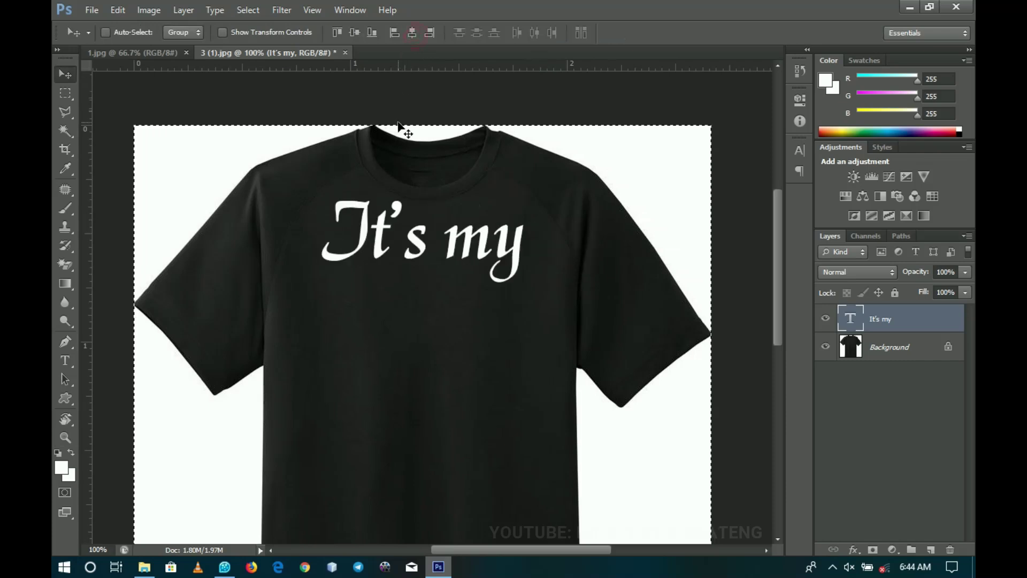
drag(434, 265, 434, 296)
key(ctrl+d)
click(437, 268)
key(ctrl+t)
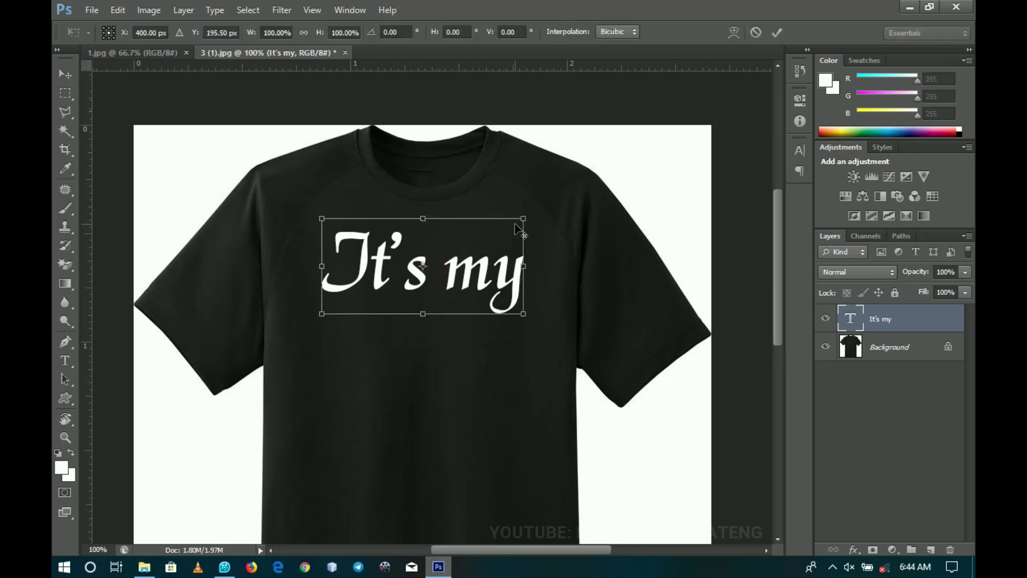
drag(523, 219, 508, 226)
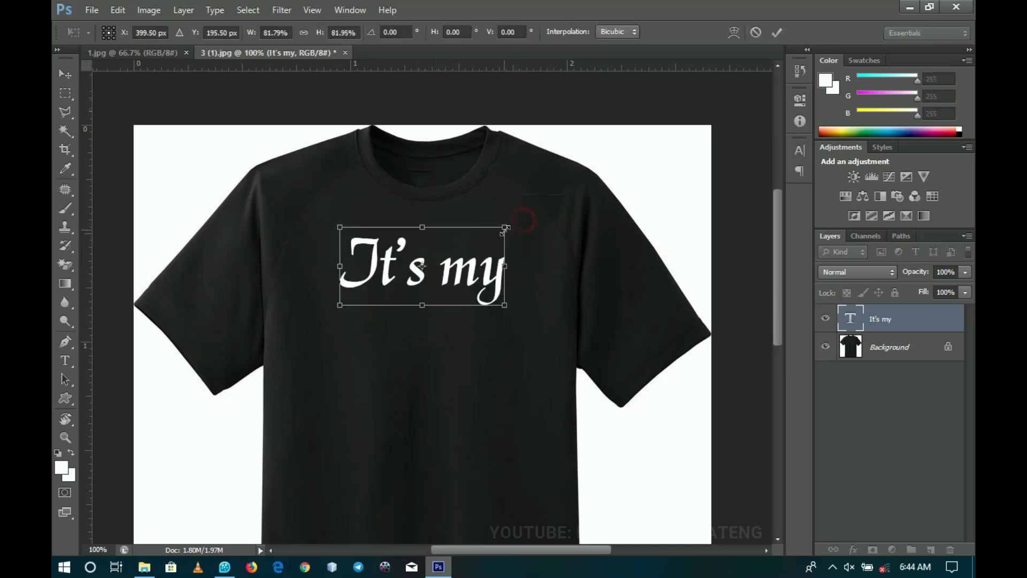
Draw a white rectangle bar under 'It's my' and rasterize the Rectangle 1 layer
double_click(482, 272)
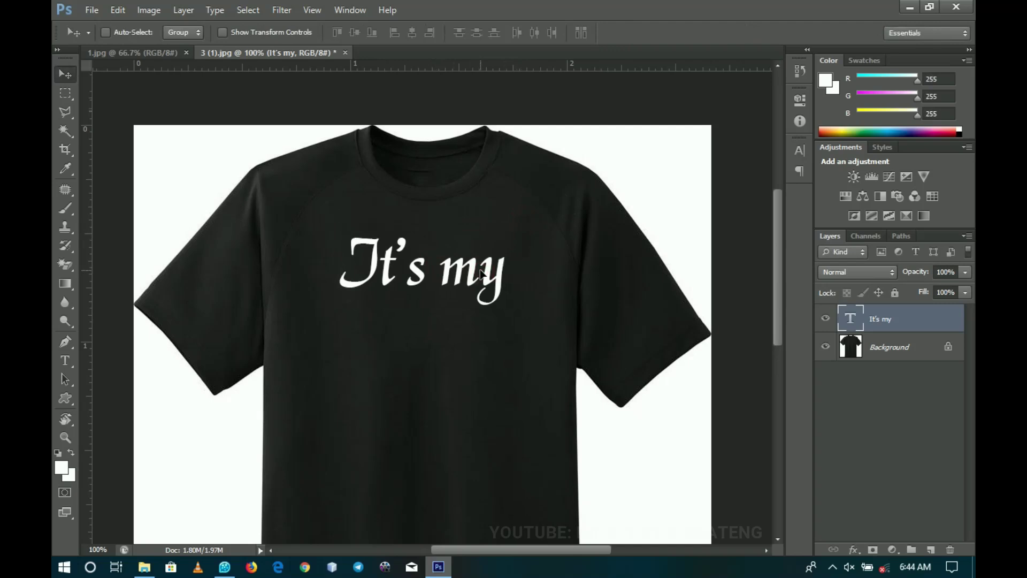
click(60, 398)
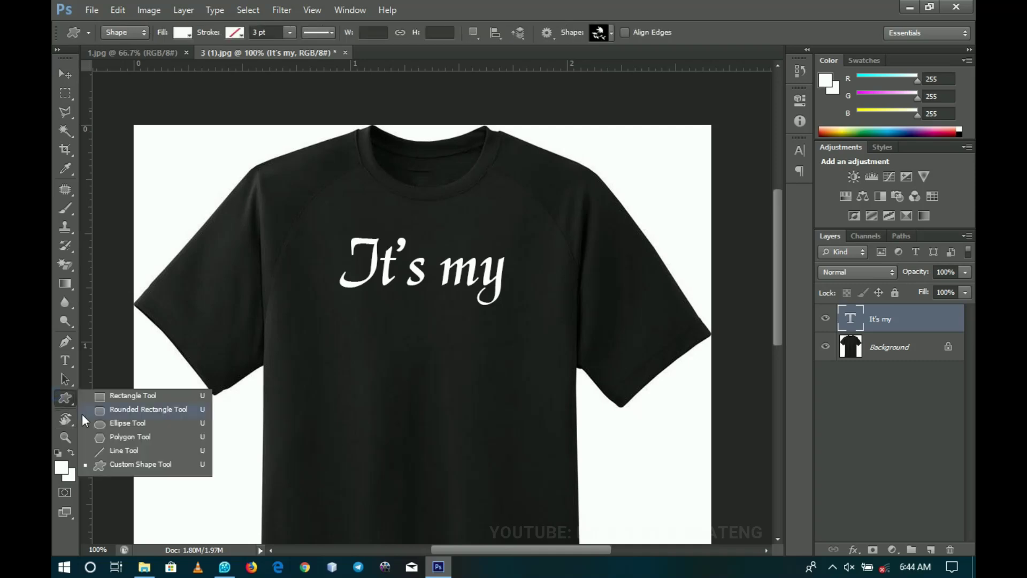
click(130, 397)
drag(343, 293, 507, 326)
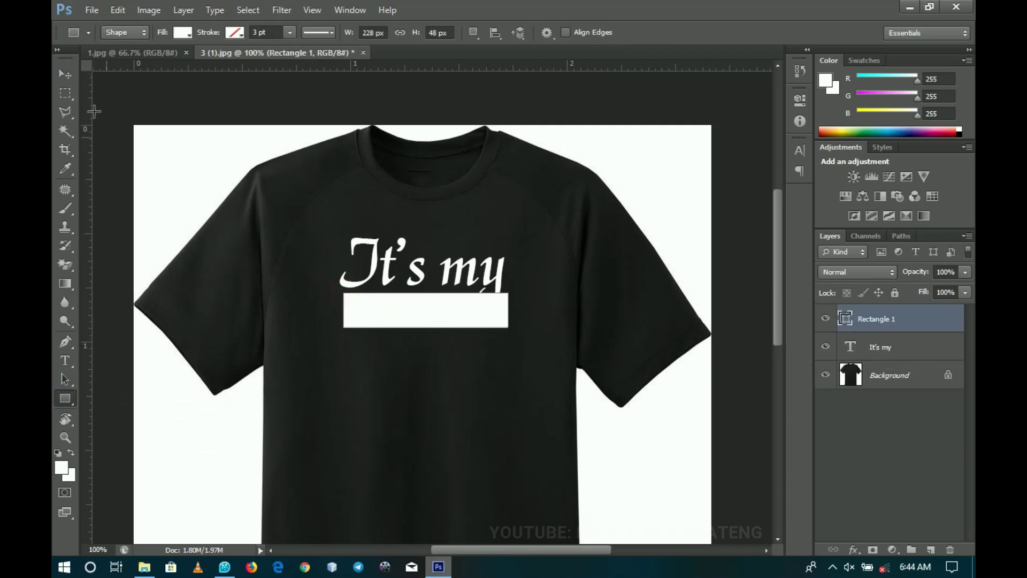
click(65, 73)
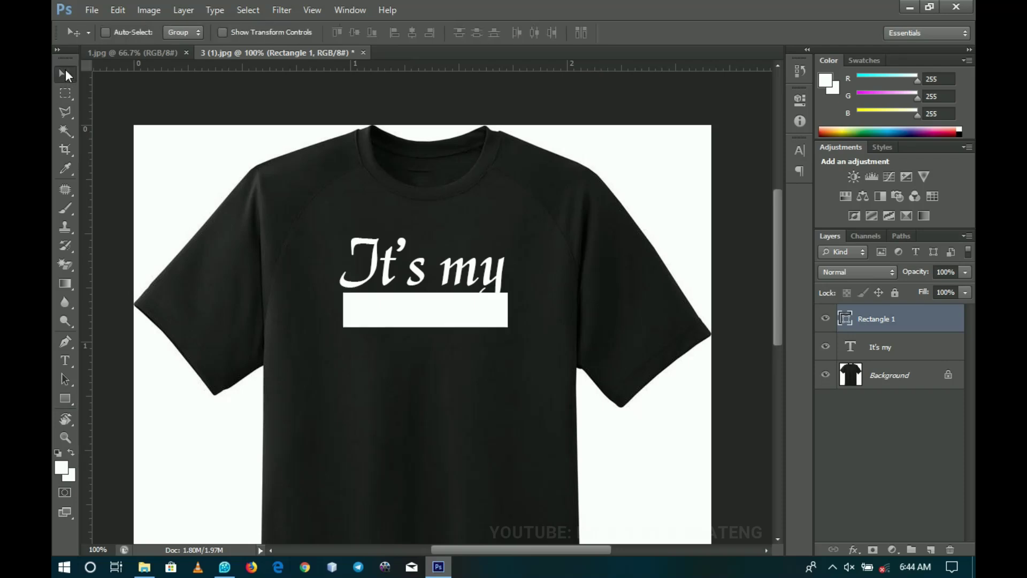
right_click(892, 326)
click(800, 167)
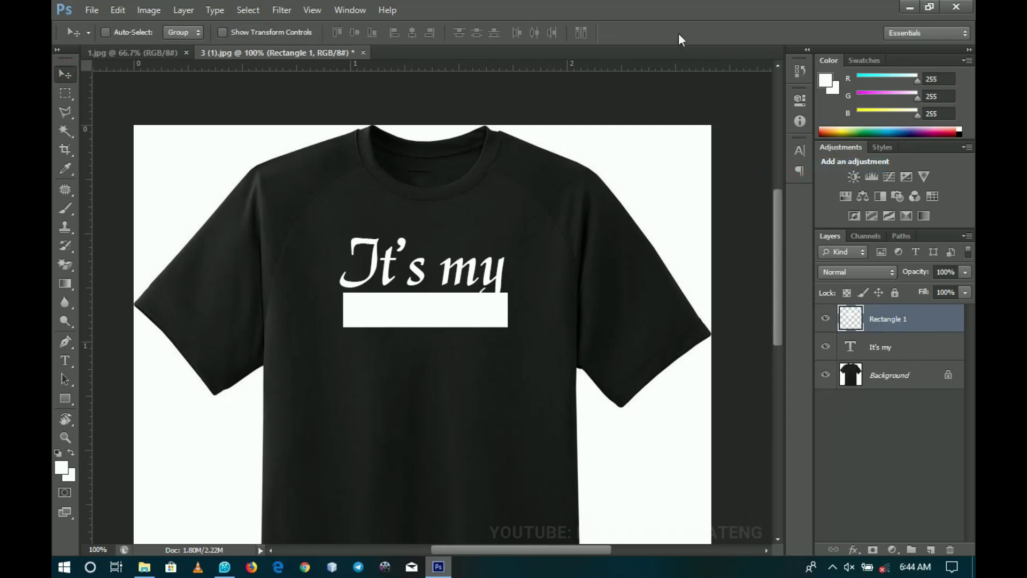
Add a horizontal guide through the bar's middle and zoom to 300% on its left end
drag(482, 62, 484, 310)
key(z)
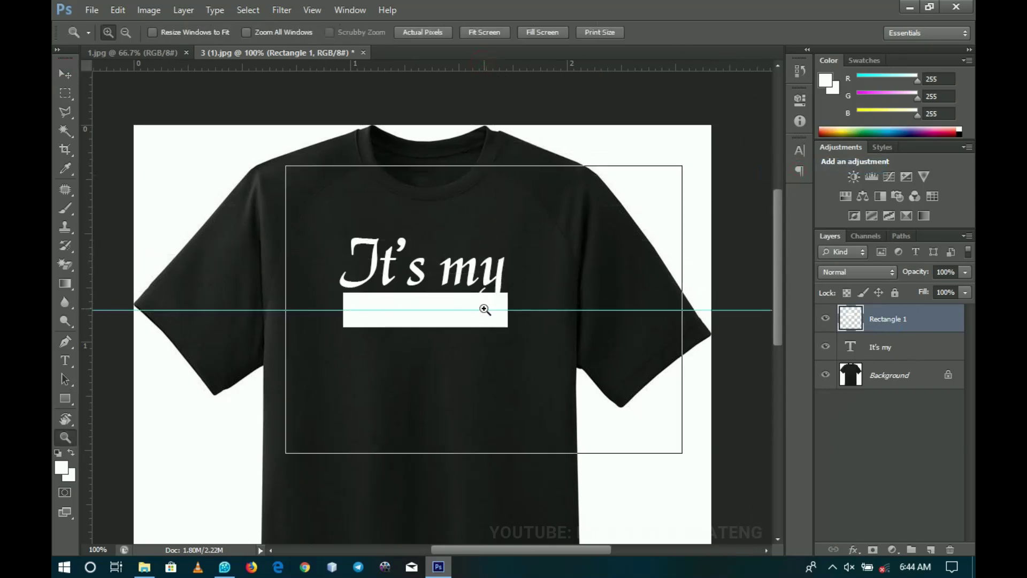
click(482, 305)
click(347, 297)
drag(391, 285, 456, 285)
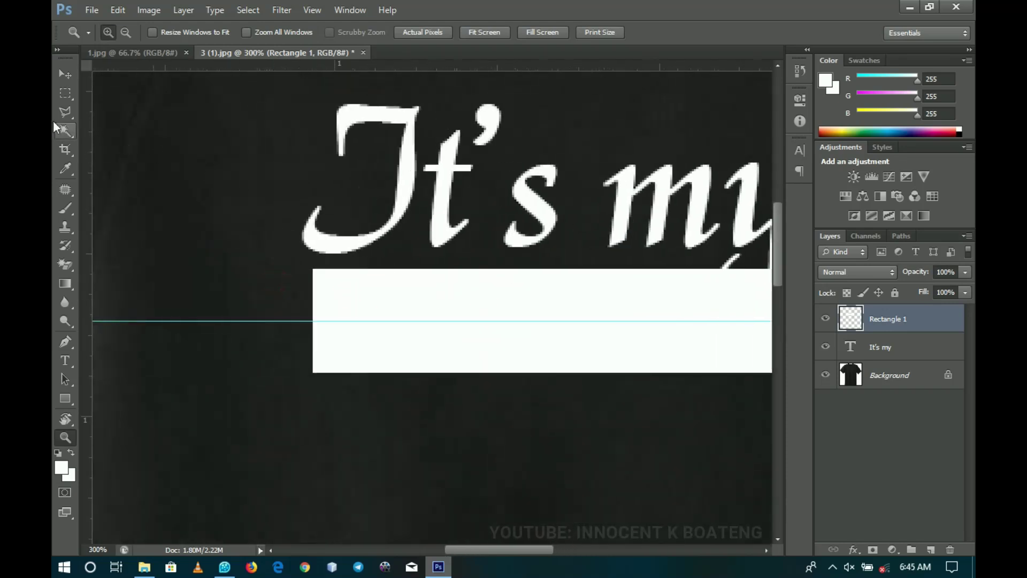
Cut a triangular notch from the bar's left end with the Polygonal Lasso, then zoom out
right_click(65, 112)
click(90, 123)
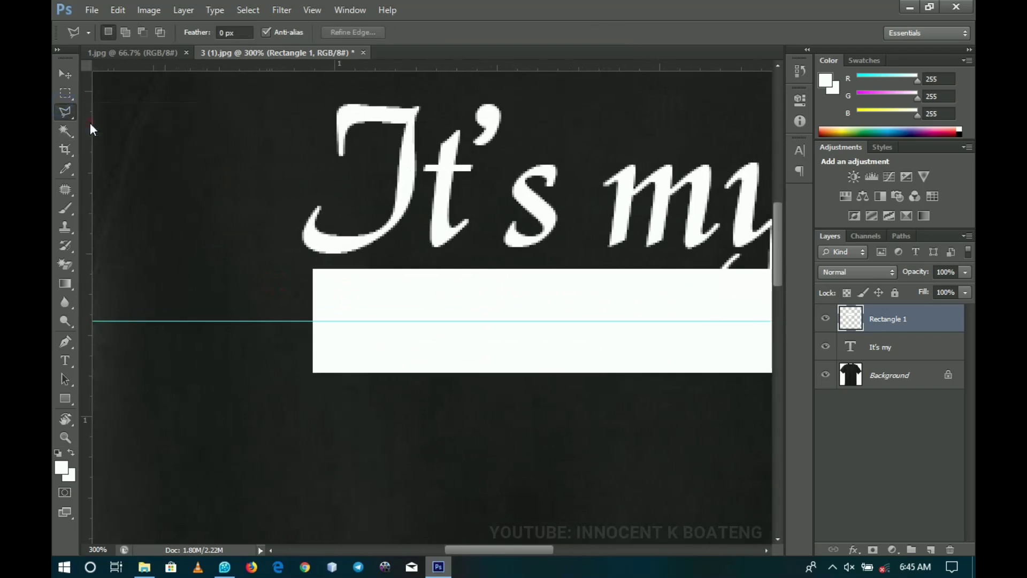
click(313, 270)
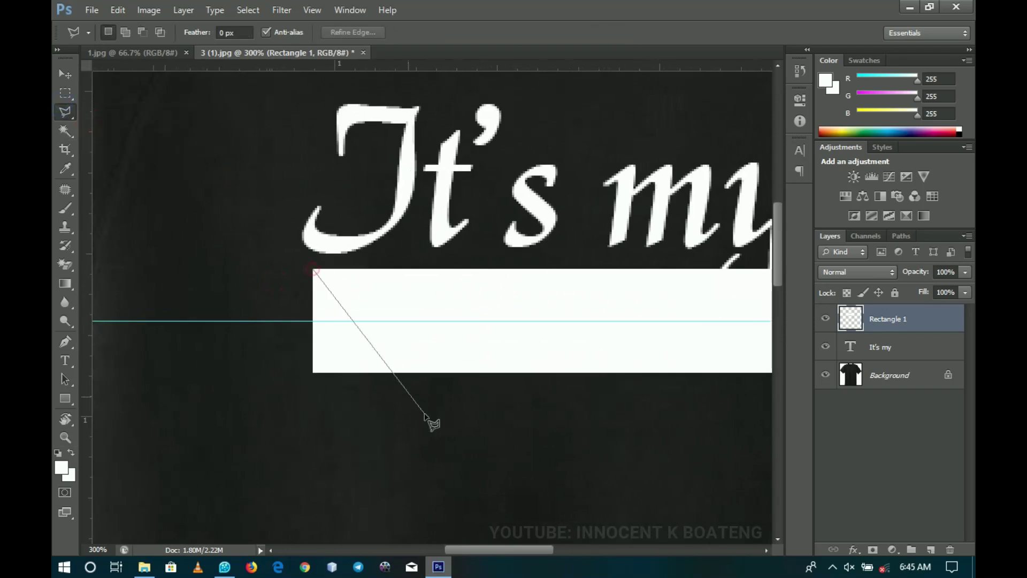
click(365, 321)
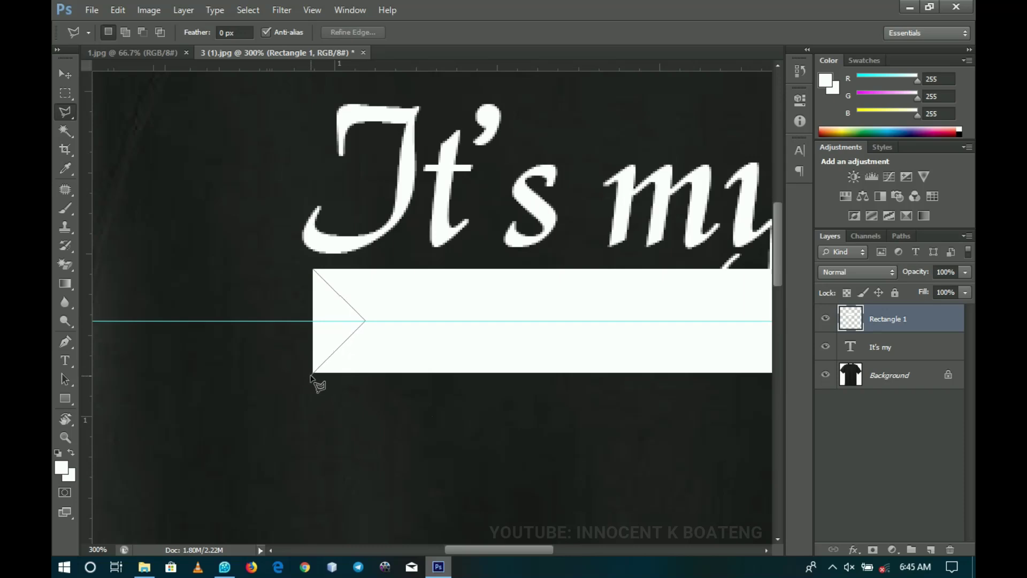
click(313, 373)
click(313, 270)
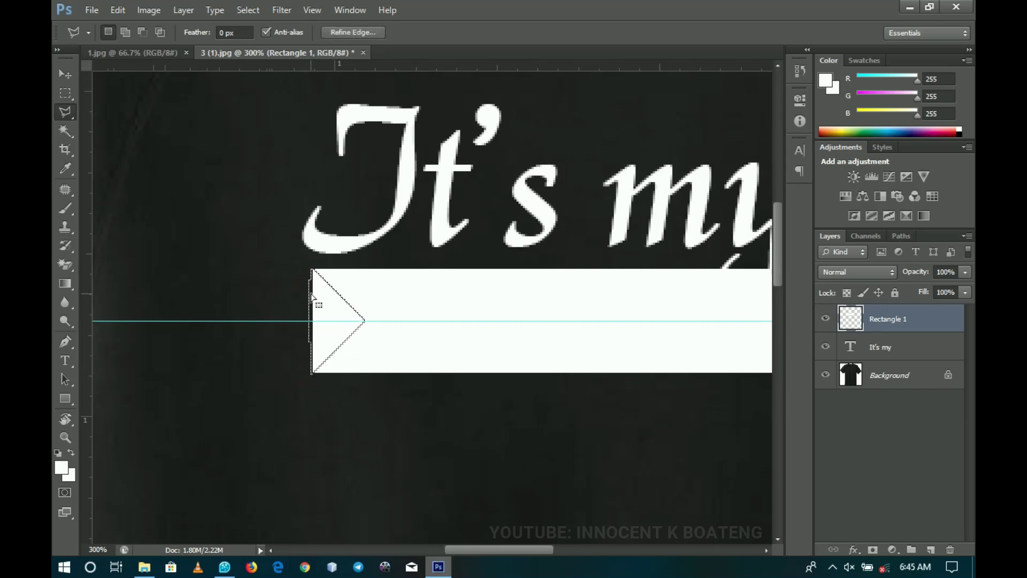
key(Delete)
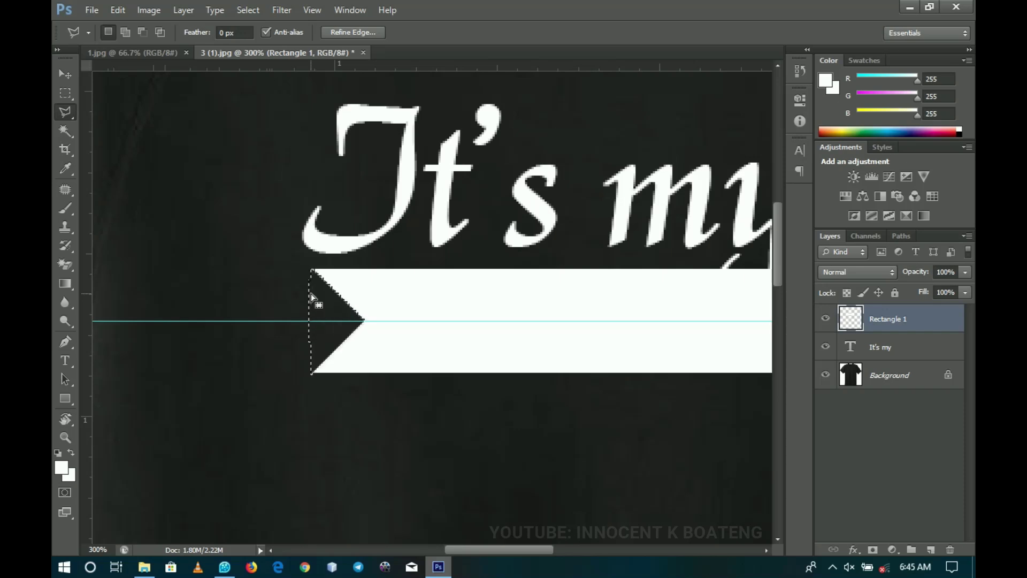
key(ctrl+d)
key(z)
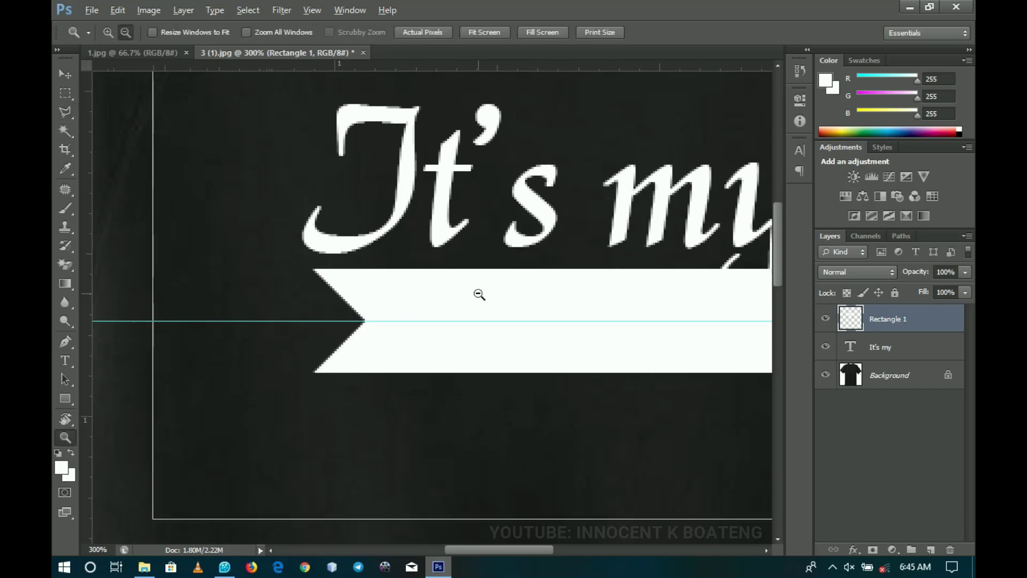
alt+click(479, 293)
alt+click(478, 293)
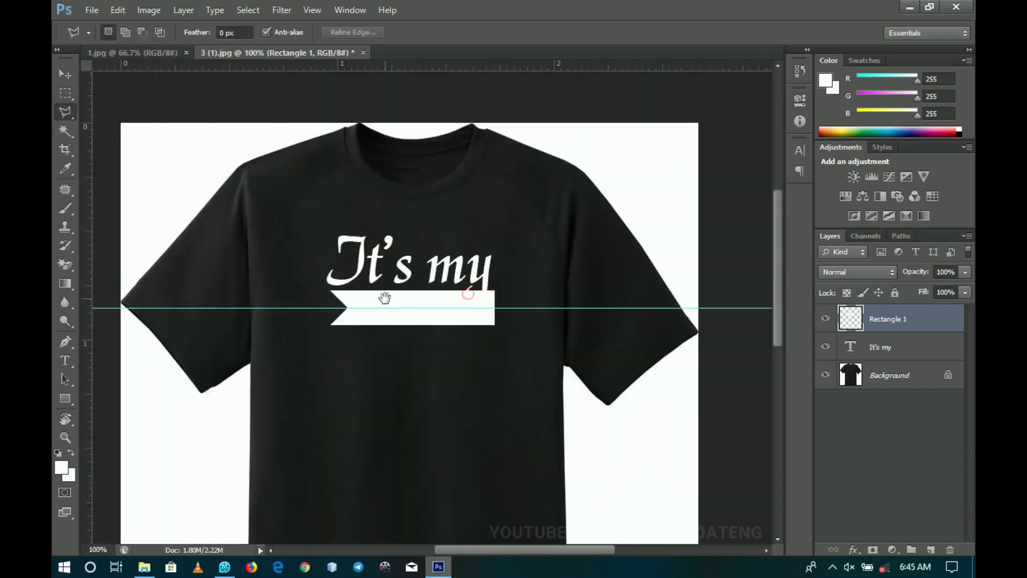
Delete the banner's right part with a rectangular selection, then duplicate the notched piece's layer
click(61, 95)
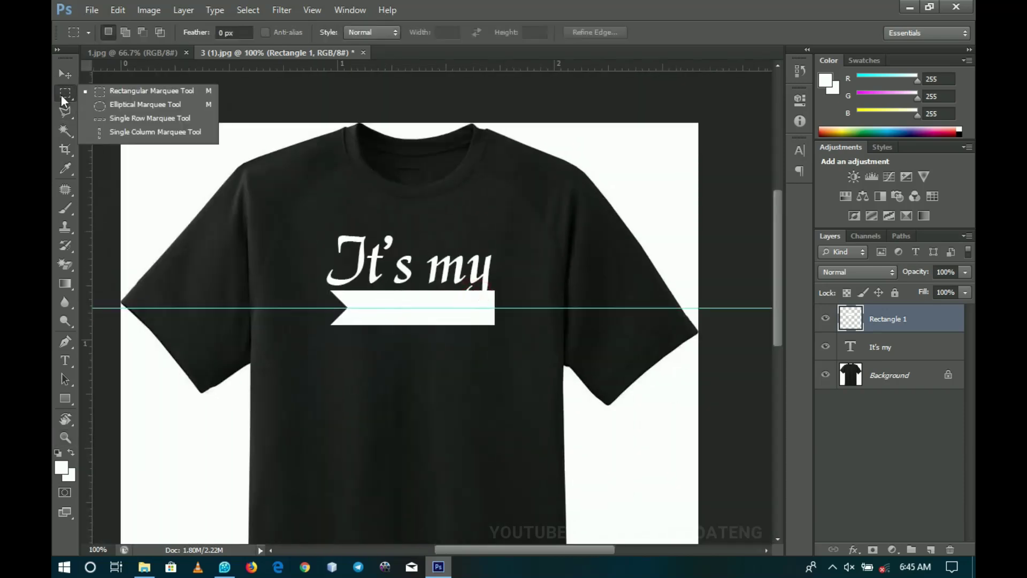
click(121, 94)
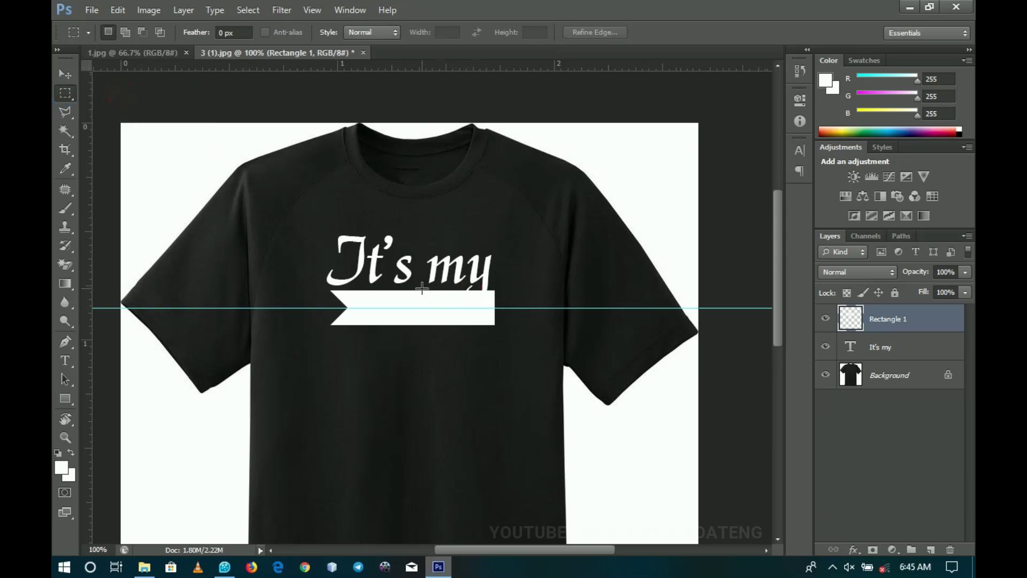
drag(422, 289, 538, 360)
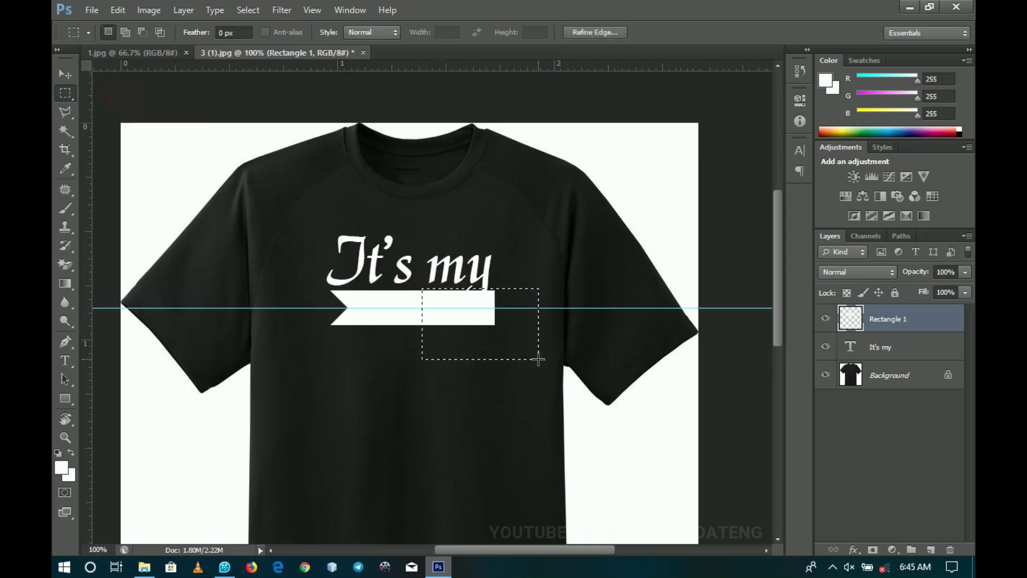
click(416, 300)
drag(409, 274, 524, 356)
key(Delete)
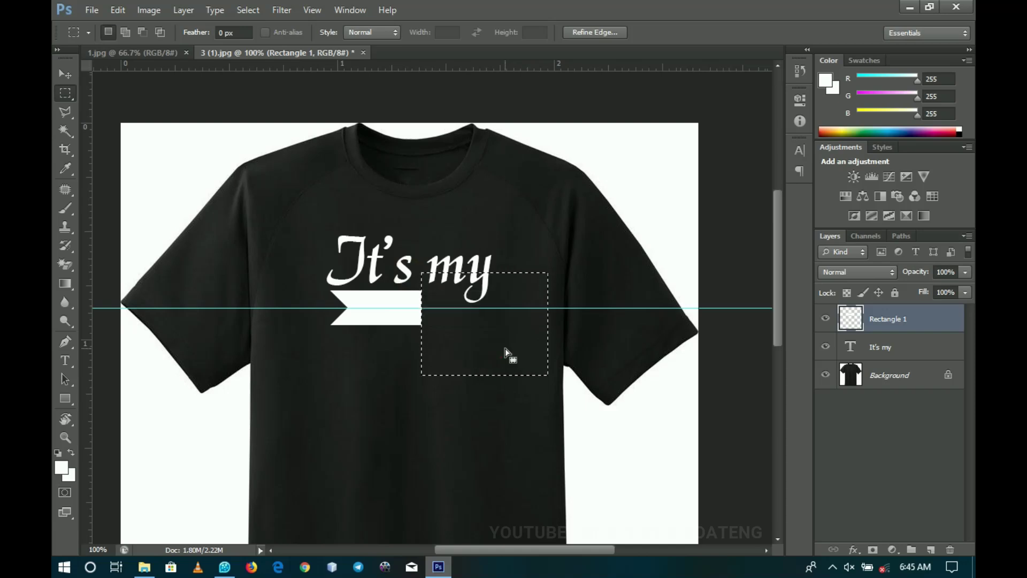
click(65, 74)
key(ctrl+d)
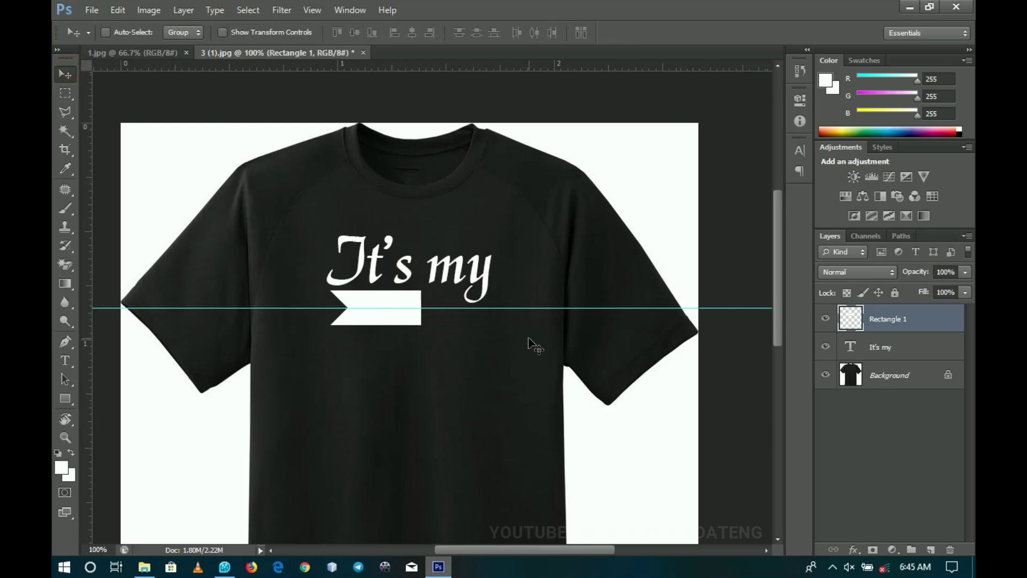
key(ctrl+j)
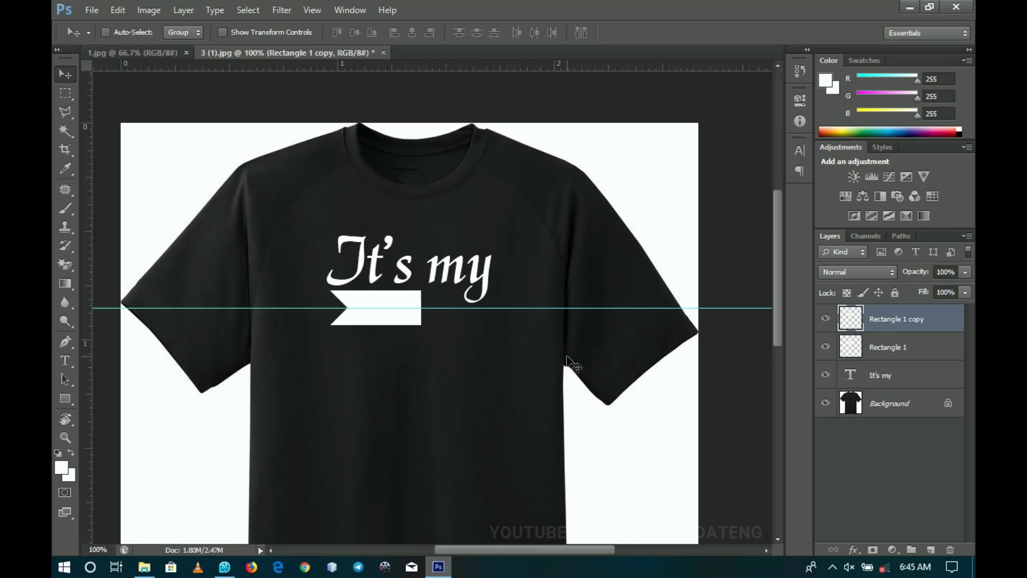
Flip the banner copy horizontally and slide it right beside the original
key(ctrl+t)
right_click(385, 306)
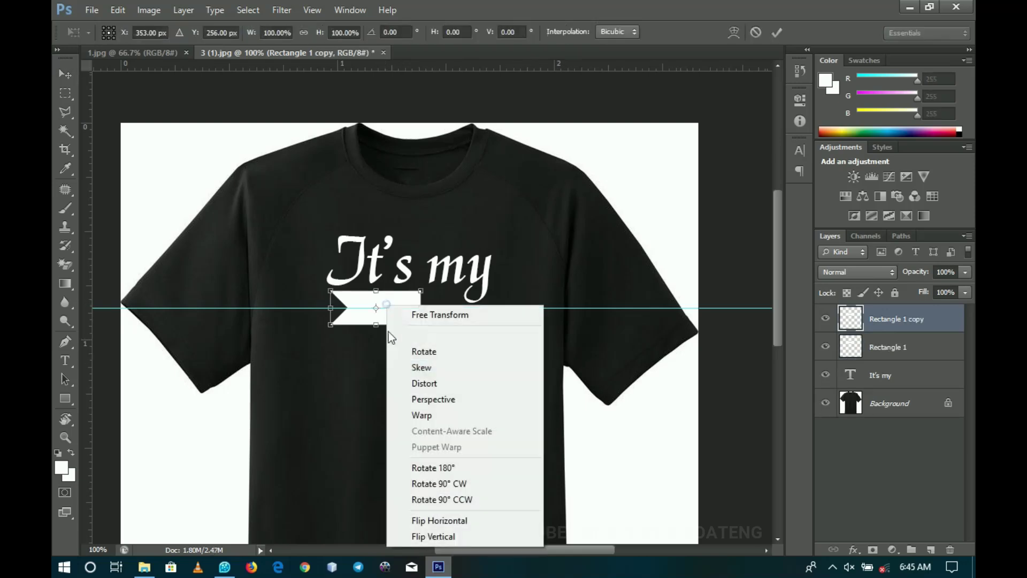
click(451, 529)
double_click(399, 307)
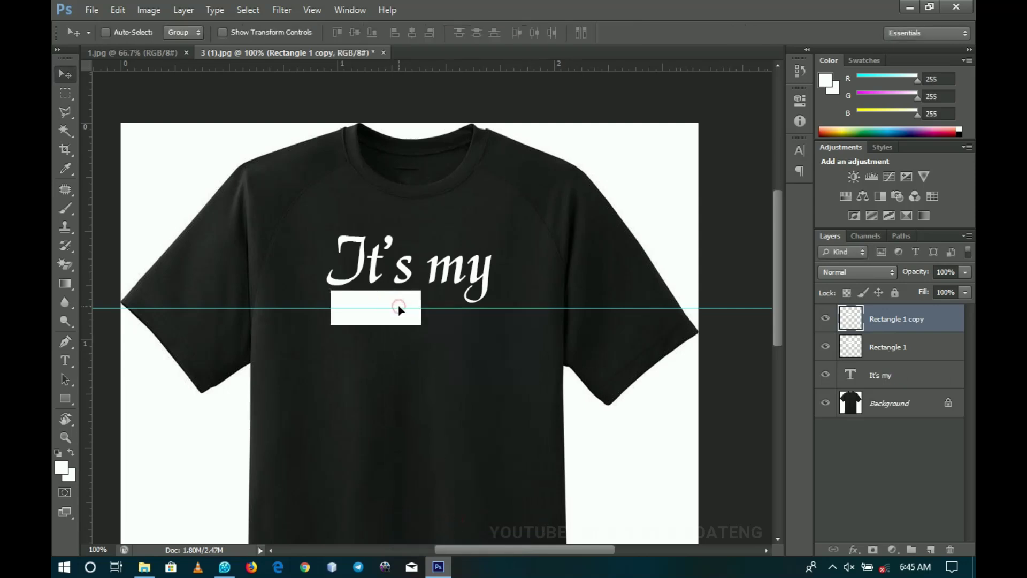
drag(393, 339, 485, 336)
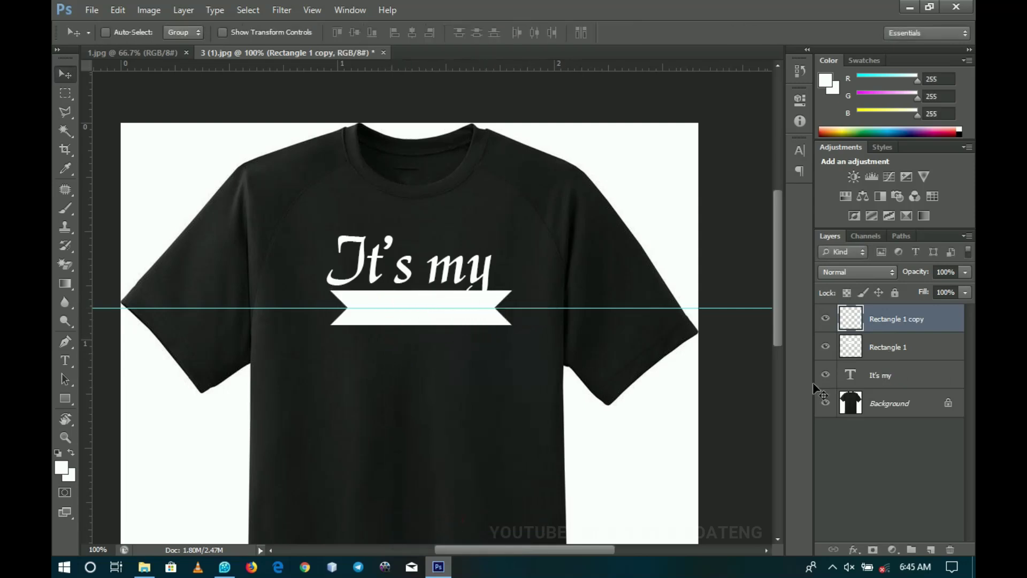
Merge both banner layers into one ribbon and centre it horizontally on the canvas
ctrl+click(917, 351)
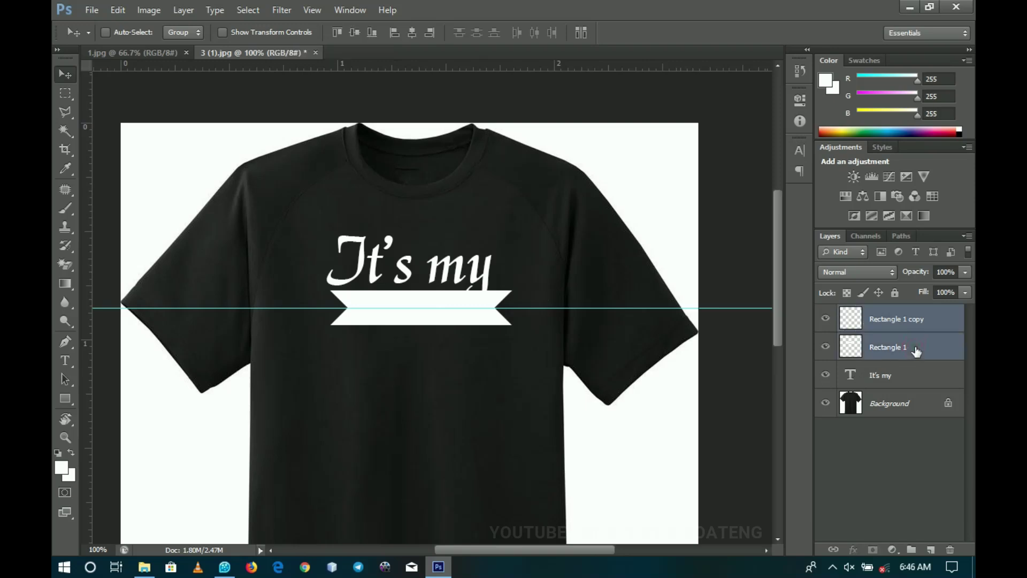
key(ctrl+e)
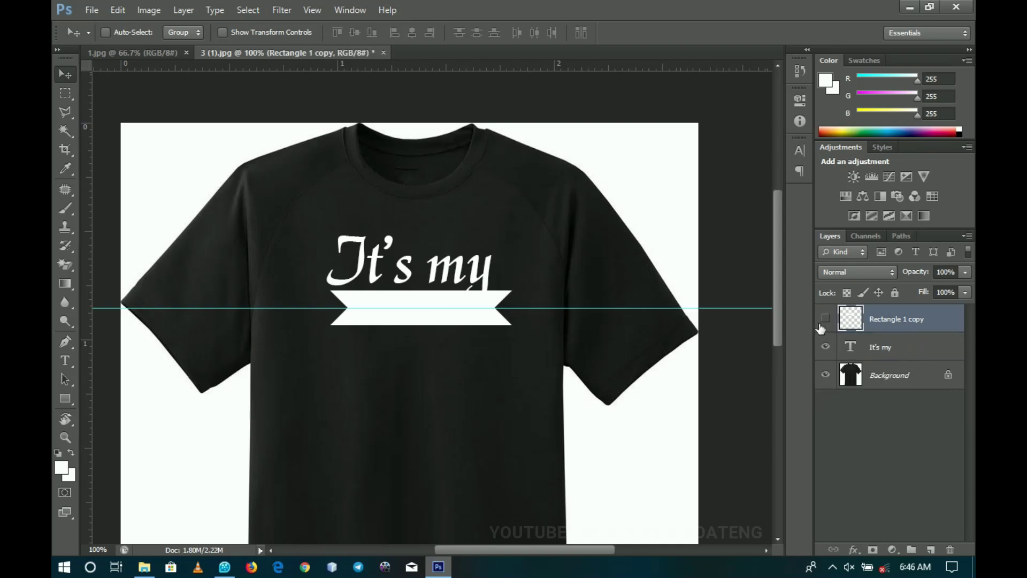
click(825, 321)
click(825, 321)
click(824, 321)
click(825, 321)
key(ctrl+a)
click(416, 35)
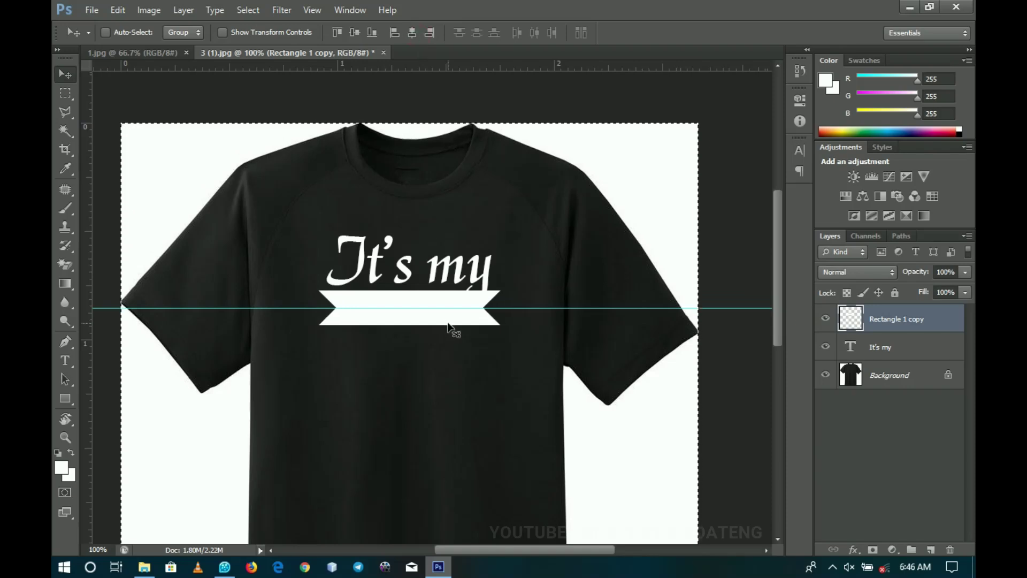
key(ctrl+d)
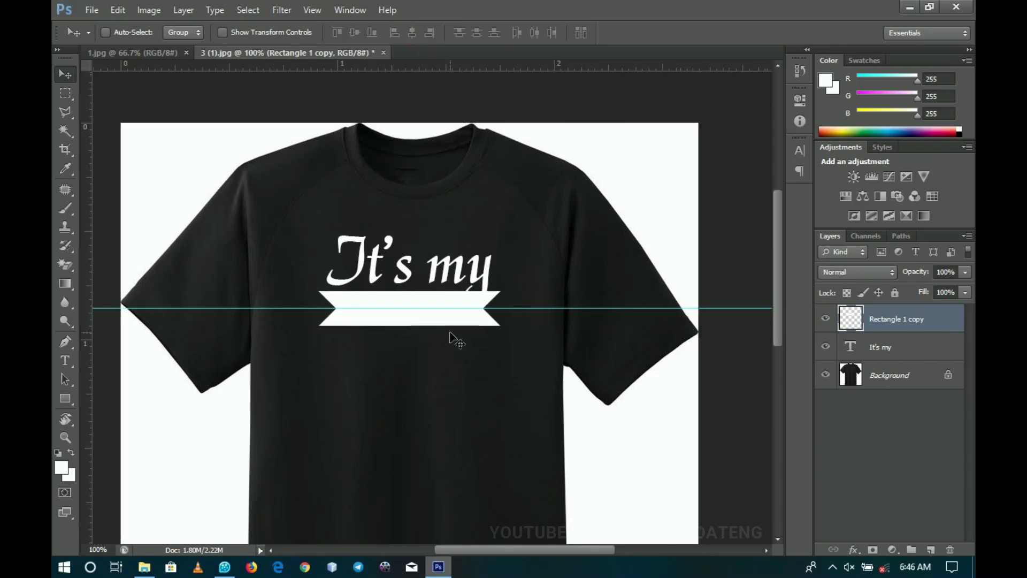
Type BIRTHDAY in League Spartan Bold below the ribbon and scale it to about a quarter
key(t)
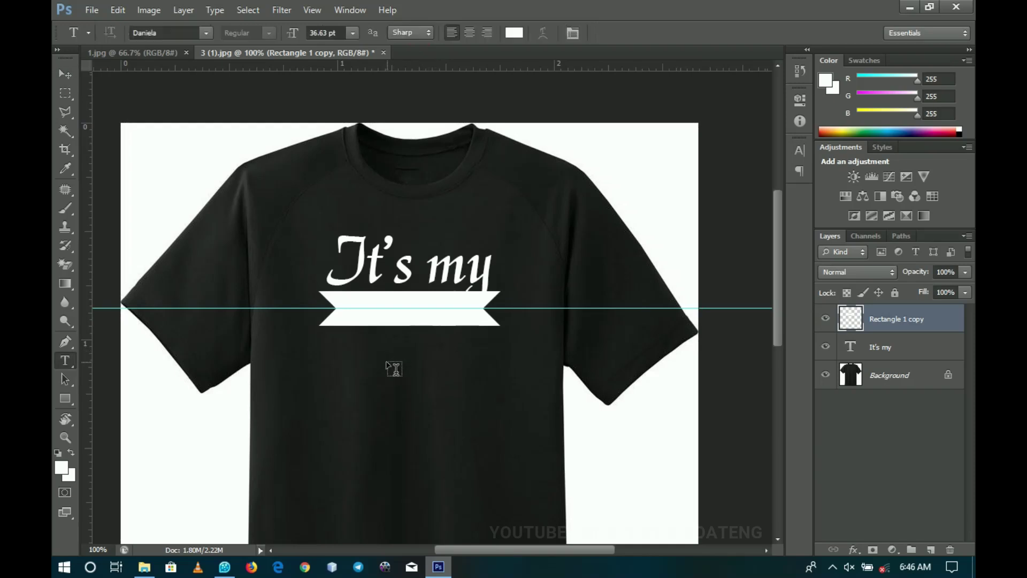
click(387, 366)
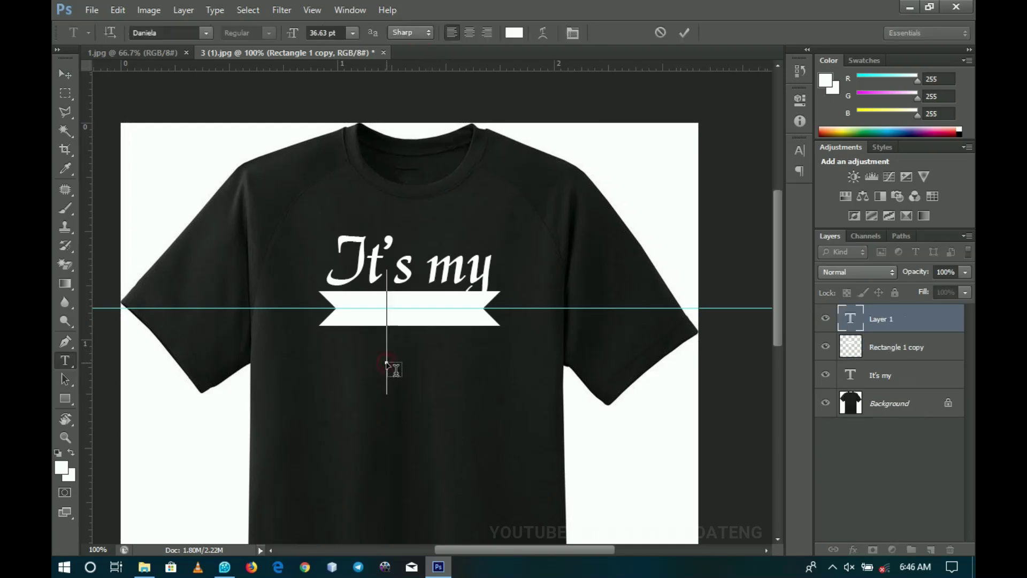
text(BIRTH)
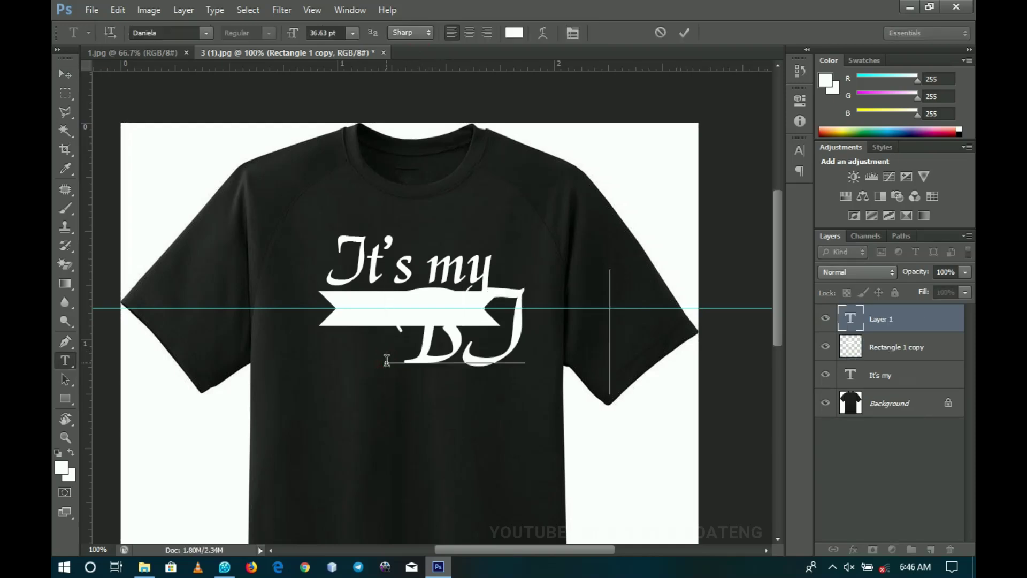
key(ctrl+a)
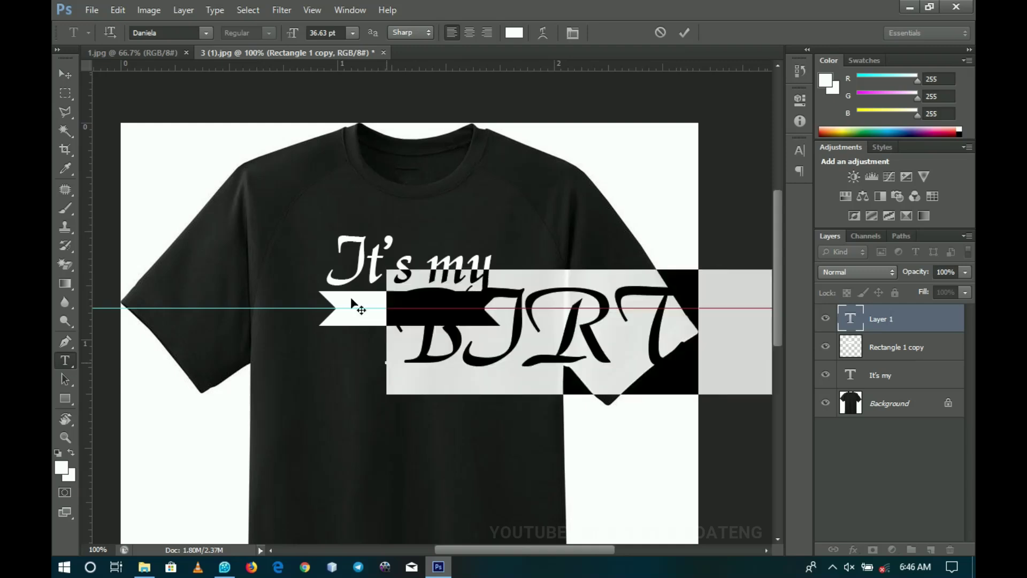
click(172, 34)
text(League Spartan ...)
key(Return)
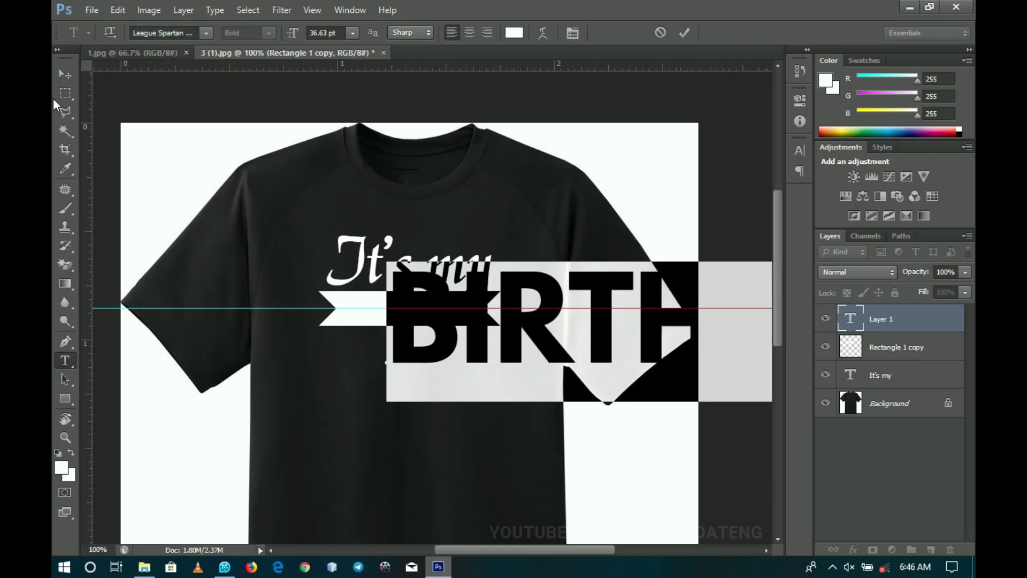
click(67, 77)
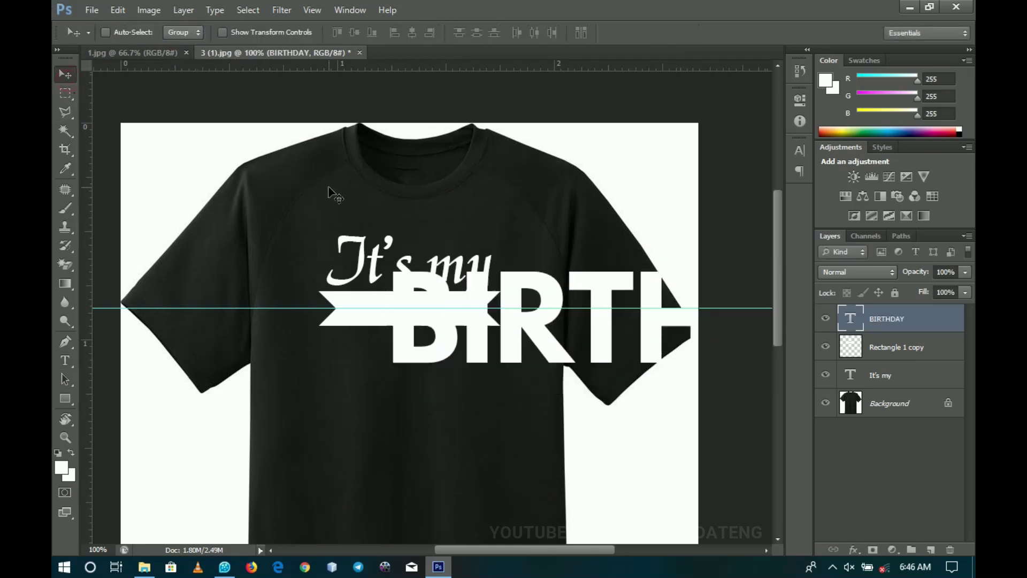
key(ctrl+t)
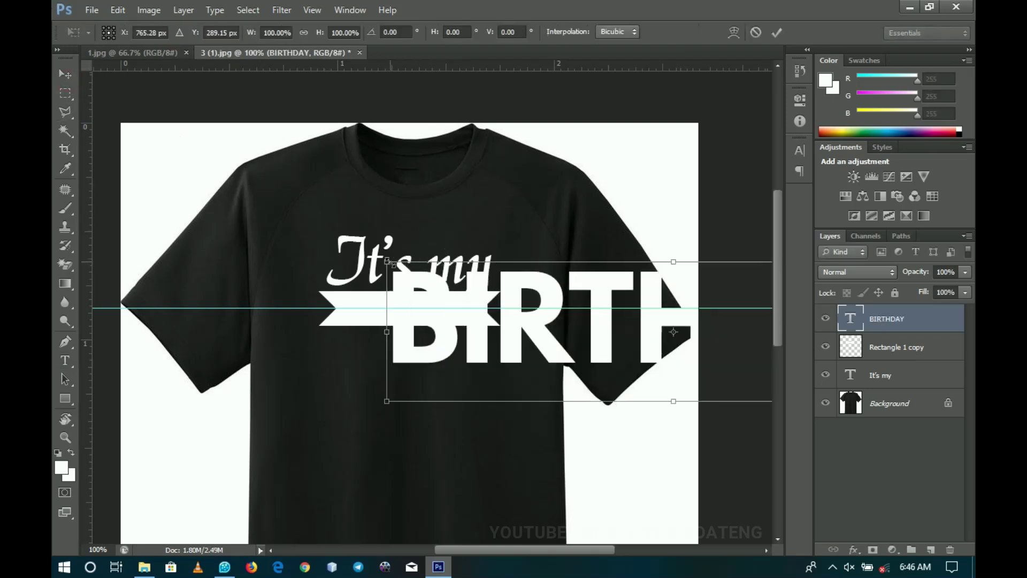
drag(387, 262, 383, 315)
key(Return)
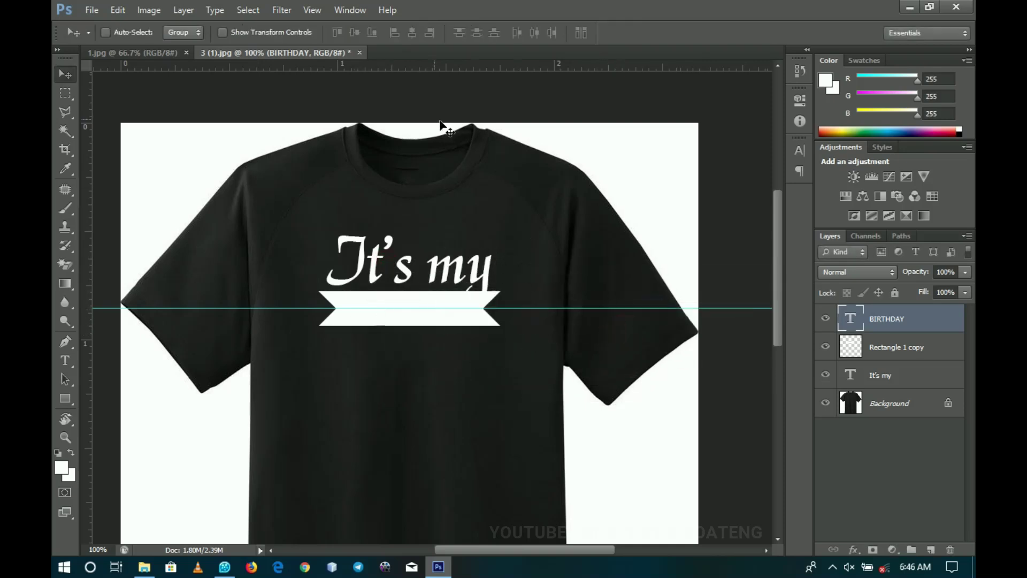
Colour the BIRTHDAY text dark 1f1f1f, sampled from the shirt
double_click(851, 318)
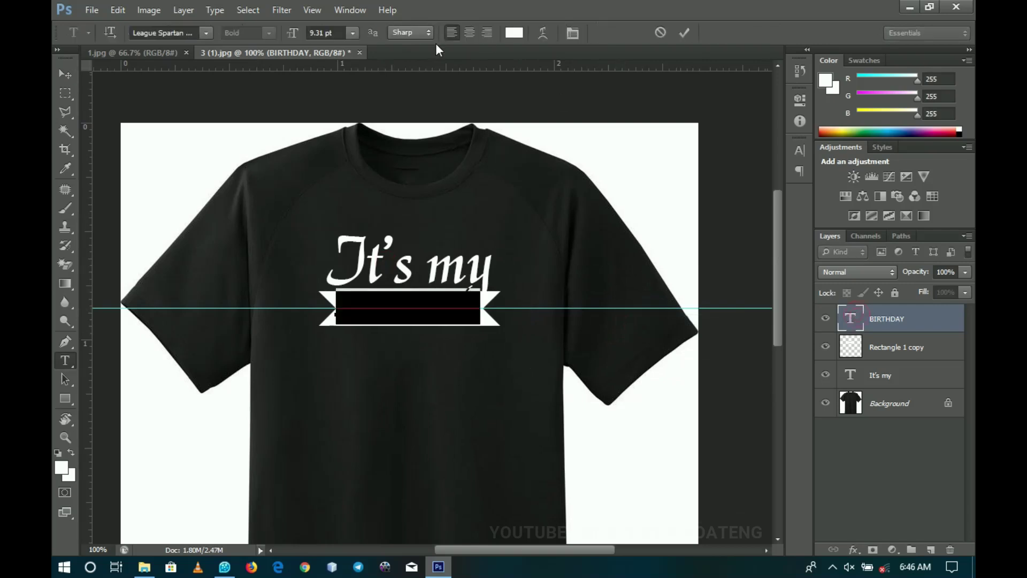
click(514, 33)
click(489, 344)
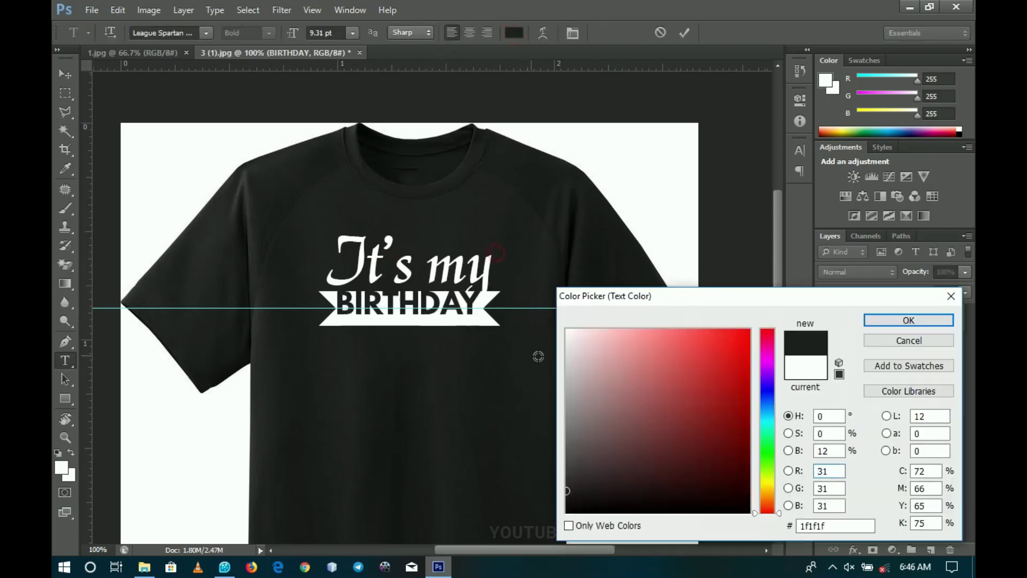
click(908, 321)
click(66, 93)
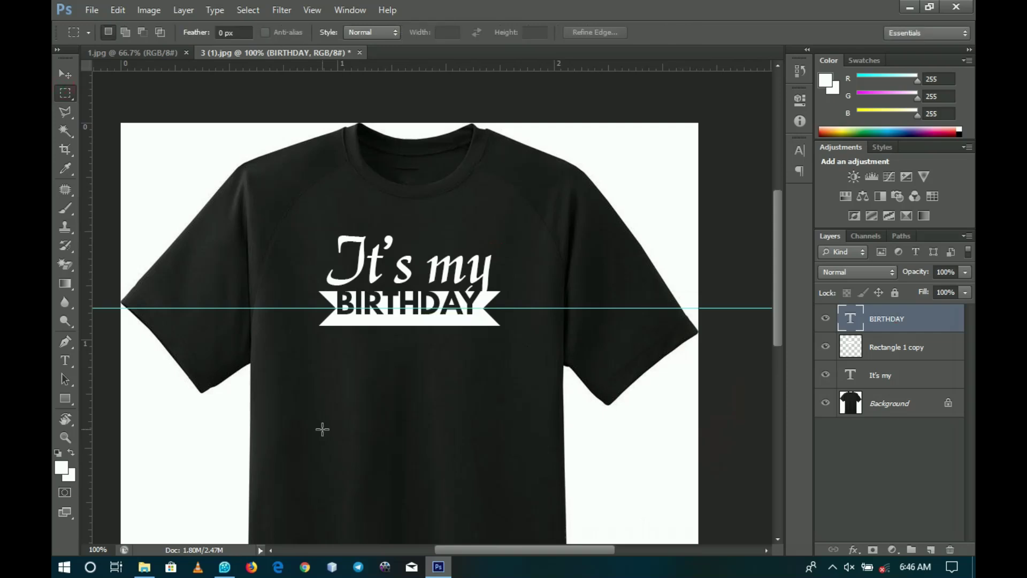
Nudge BIRTHDAY to centre it on the ribbon and duplicate its layer
key(v)
key(Right)
key(Right)
key(Right)
key(Right)
key(Right)
key(Right)
key(Right)
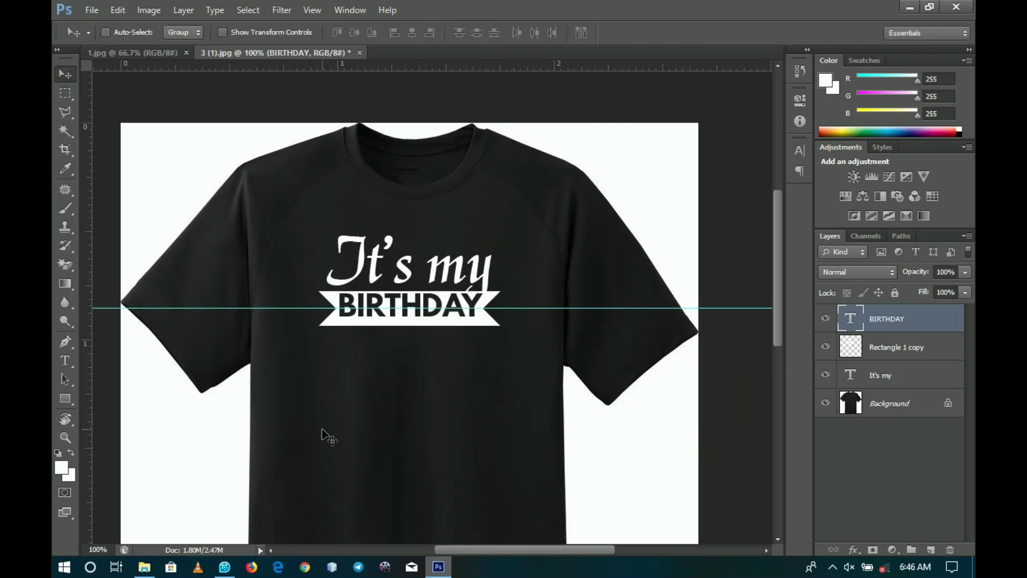
key(Down)
key(Down)
key(Down)
key(Down)
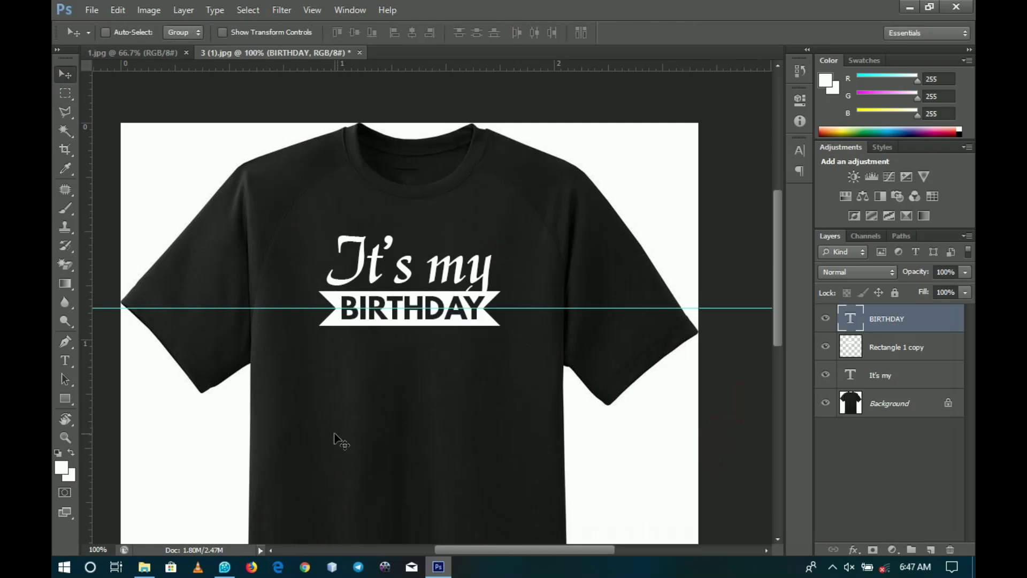
key(ctrl+j)
mouse_move(426, 307)
mouse_down()
mouse_move(436, 315)
mouse_move(426, 306)
mouse_up()
Make the copy white and retype it as '- I'M ACCEPTING'
double_click(850, 320)
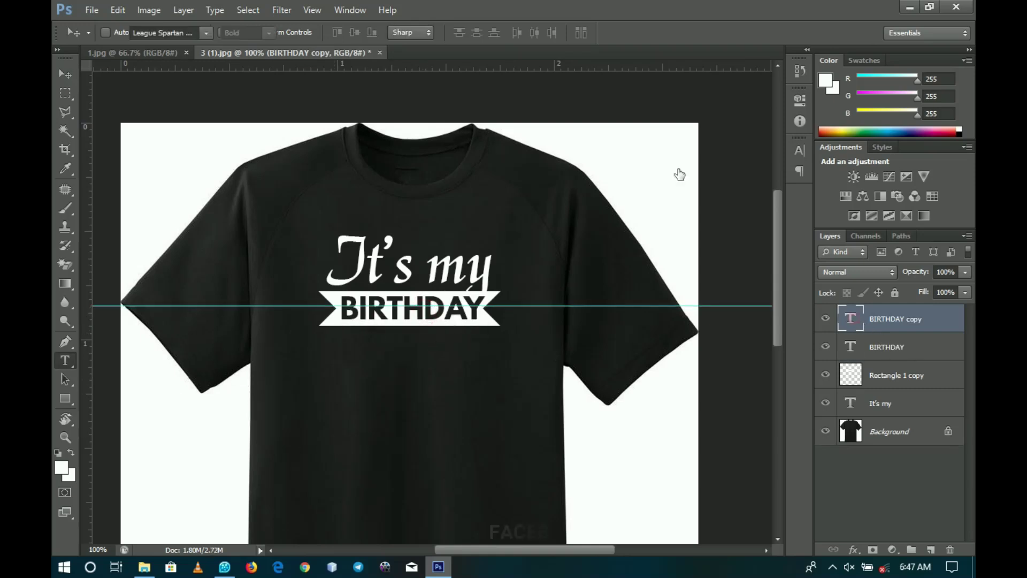
click(514, 37)
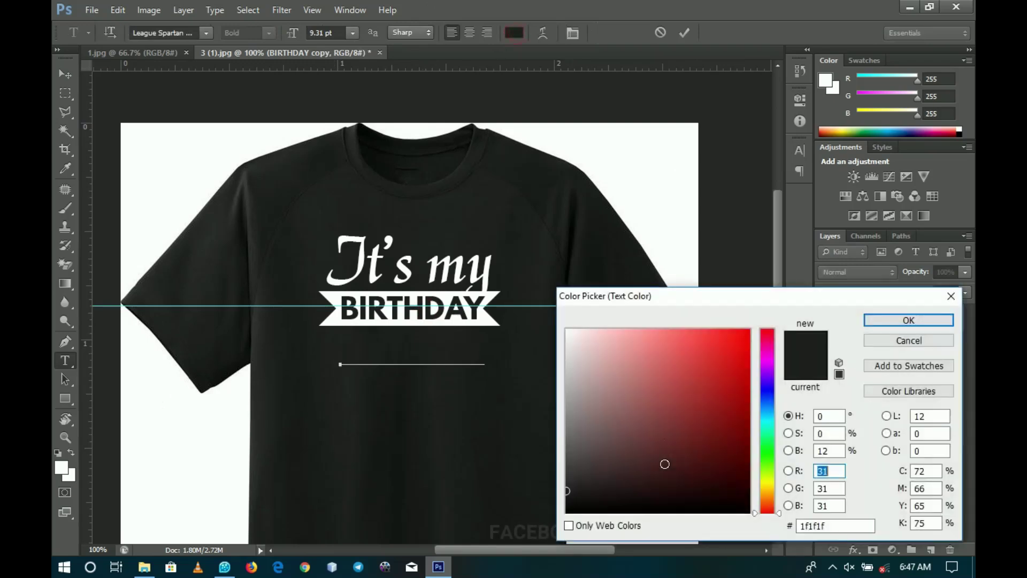
drag(653, 435, 495, 209)
click(930, 321)
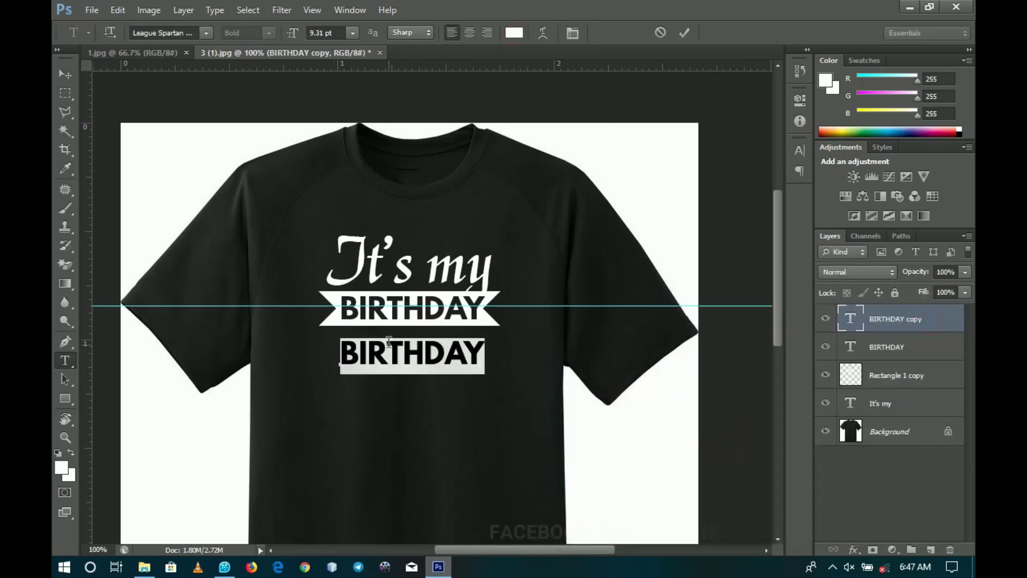
text(-)
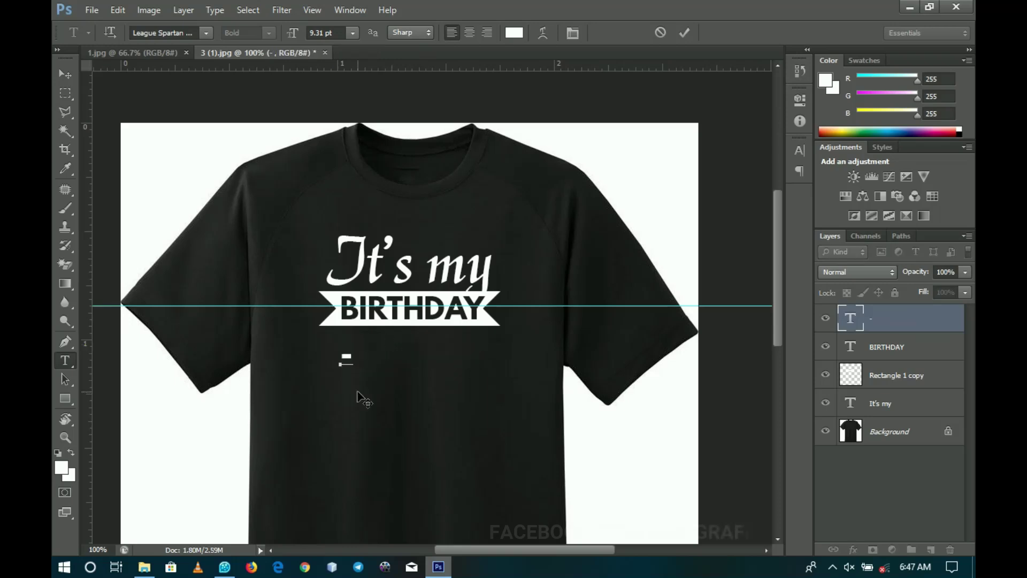
text(I'M)
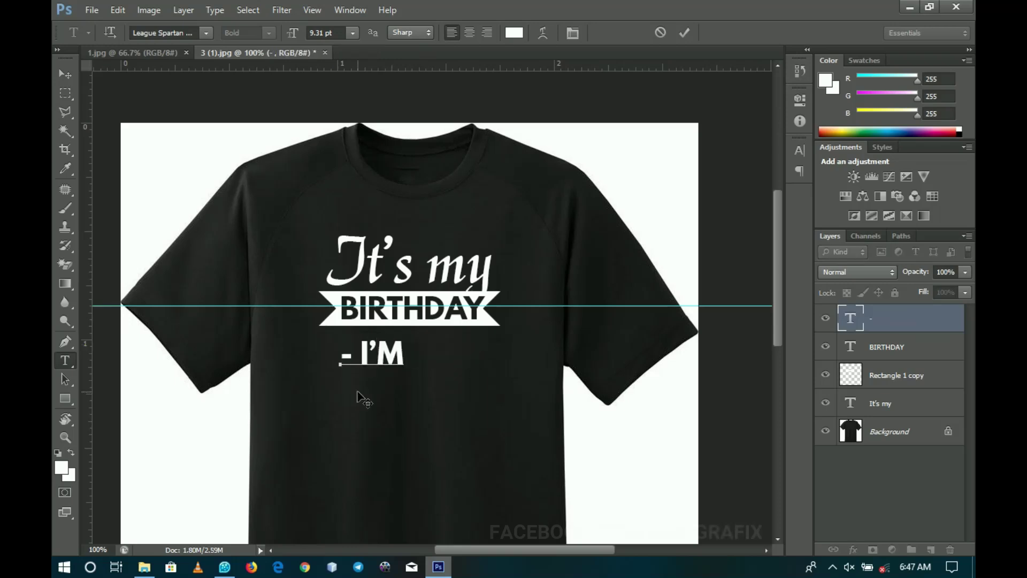
text( ACC)
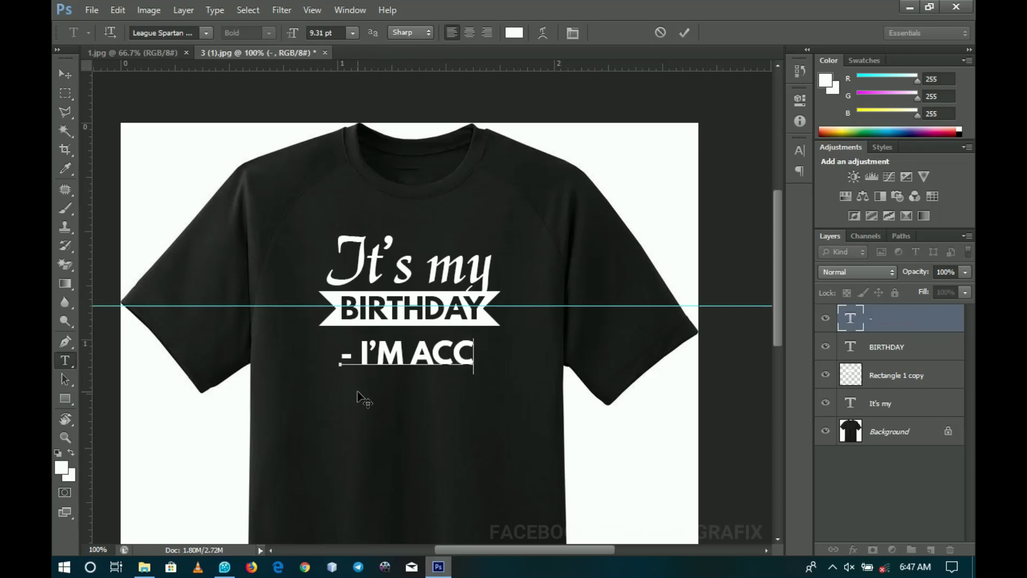
text(PE)
key(Right)
text(TING)
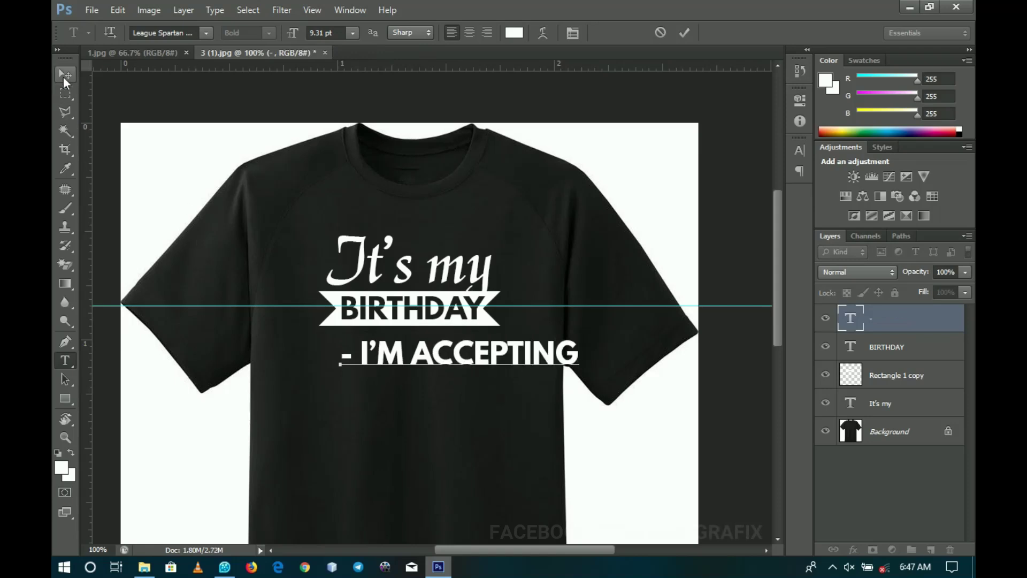
click(65, 73)
Shrink the I'M ACCEPTING line to about 87.5% and centre it horizontally
key(ctrl+t)
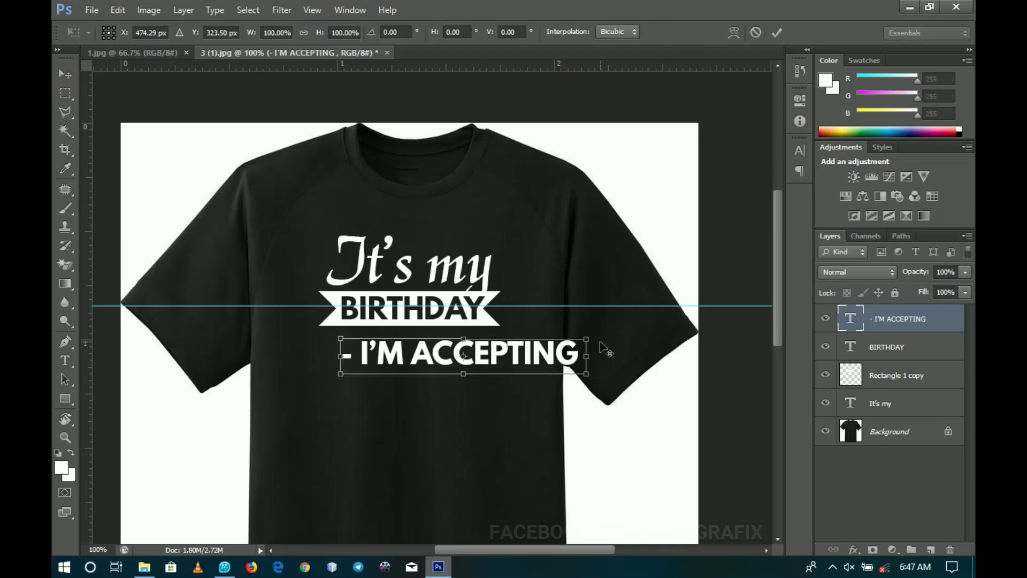
drag(586, 339, 564, 346)
key(Return)
key(ctrl+a)
click(415, 31)
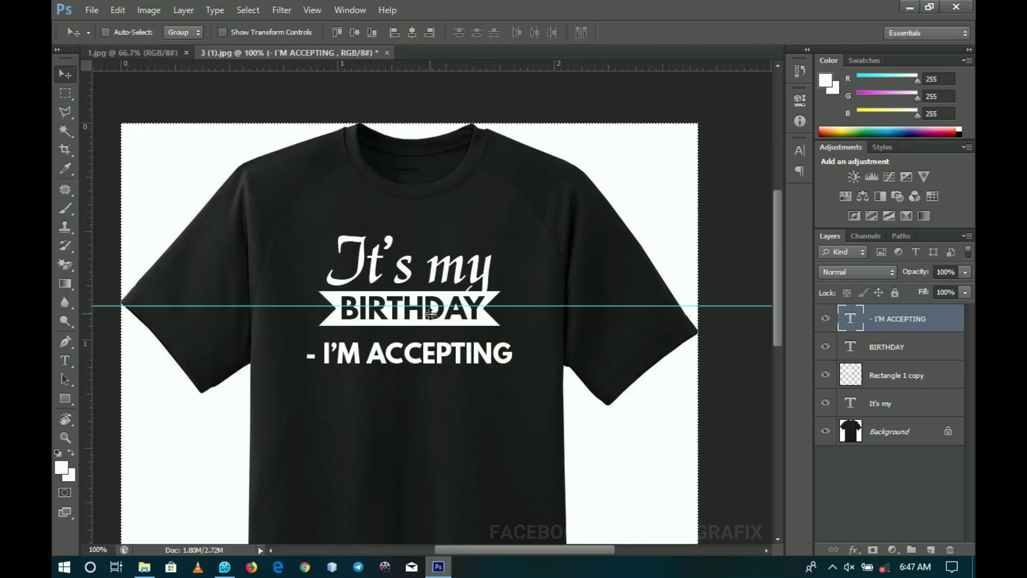
Duplicate the I'M ACCEPTING line below itself and retype it as the GIFTS, LUNCHES, DINNERS list
key(ctrl+d)
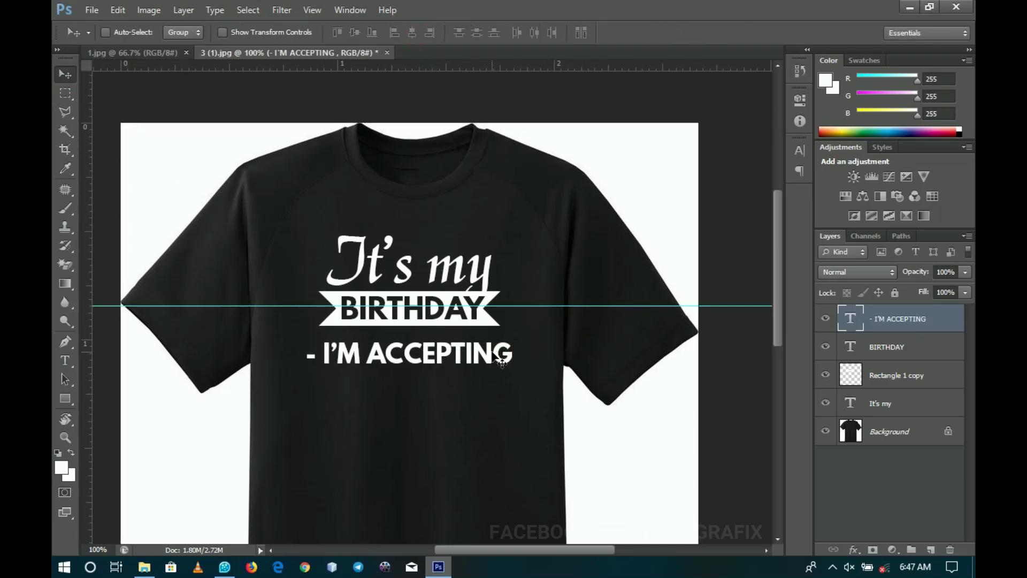
key(ctrl+j)
drag(431, 366, 431, 407)
key(t)
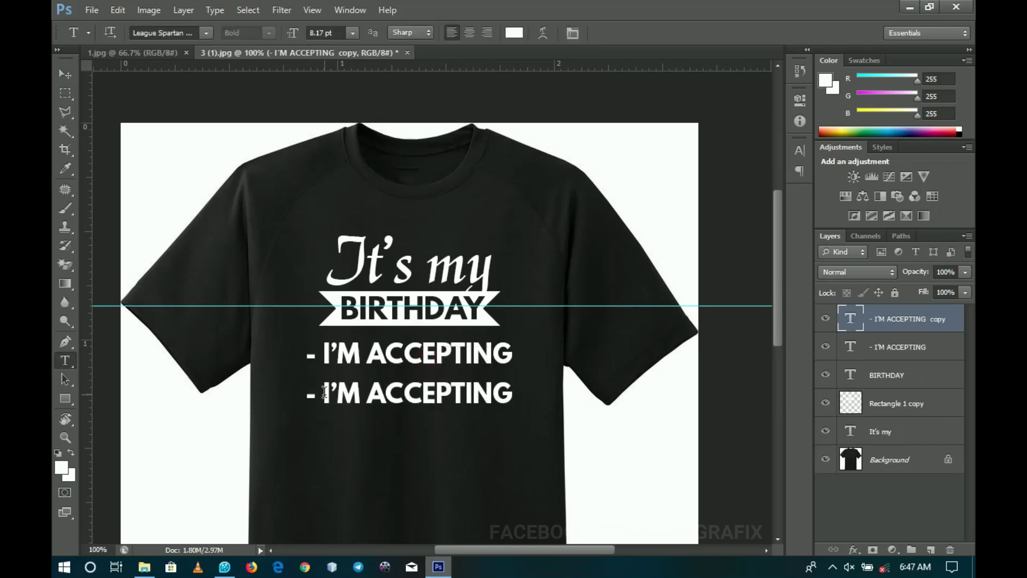
drag(323, 392, 517, 395)
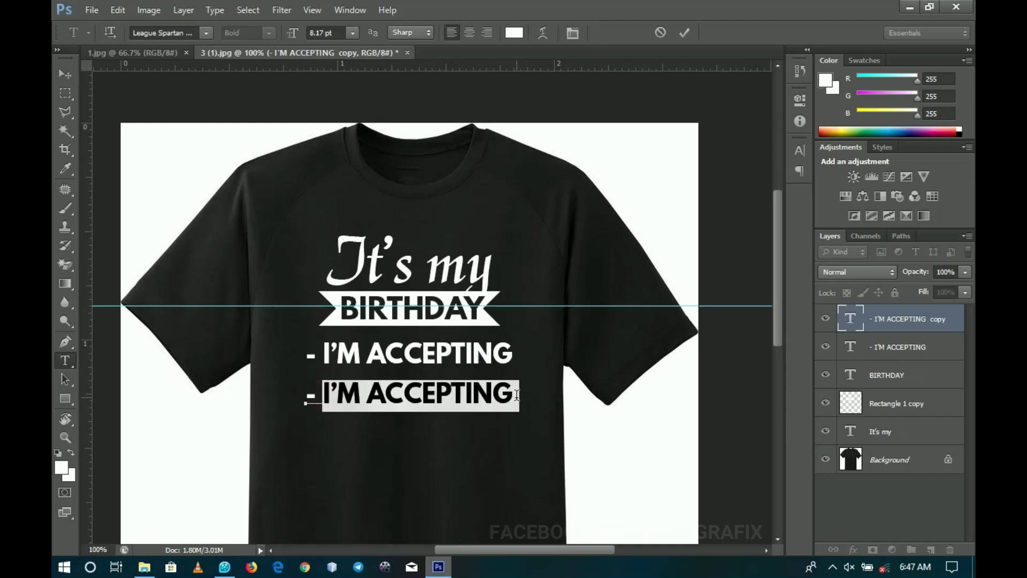
text(GIFTS)
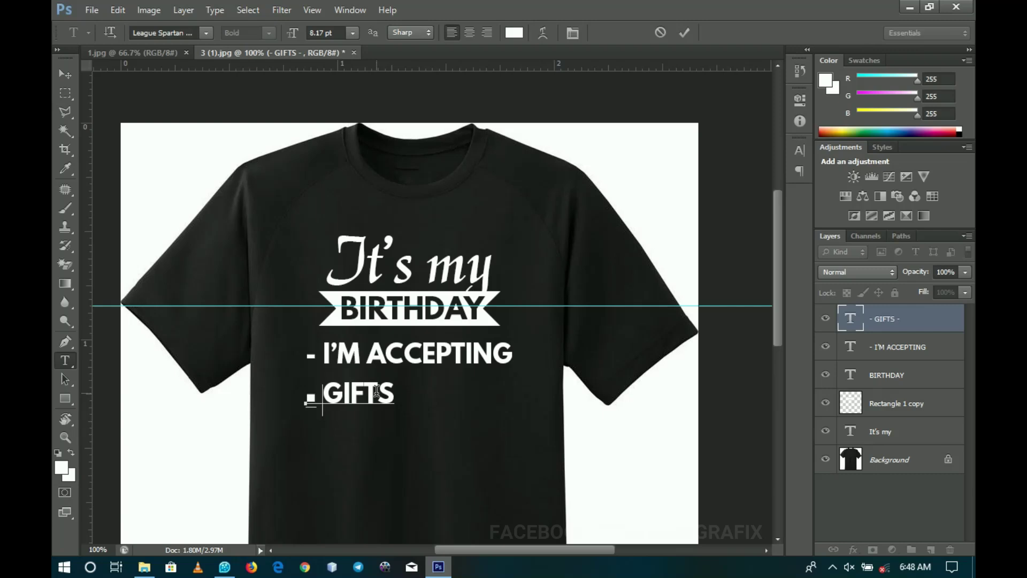
text(WISHES)
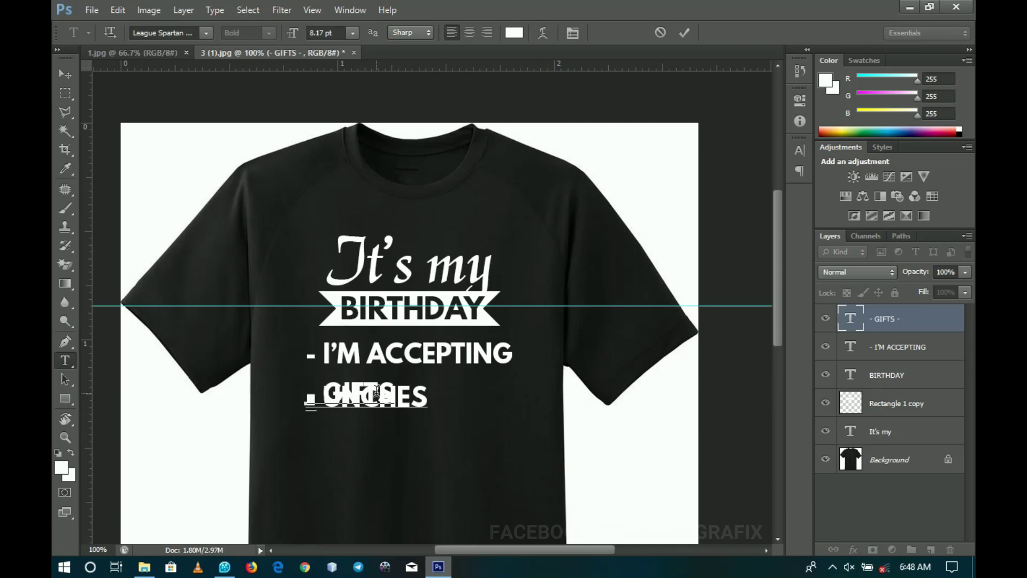
text(DINNERS)
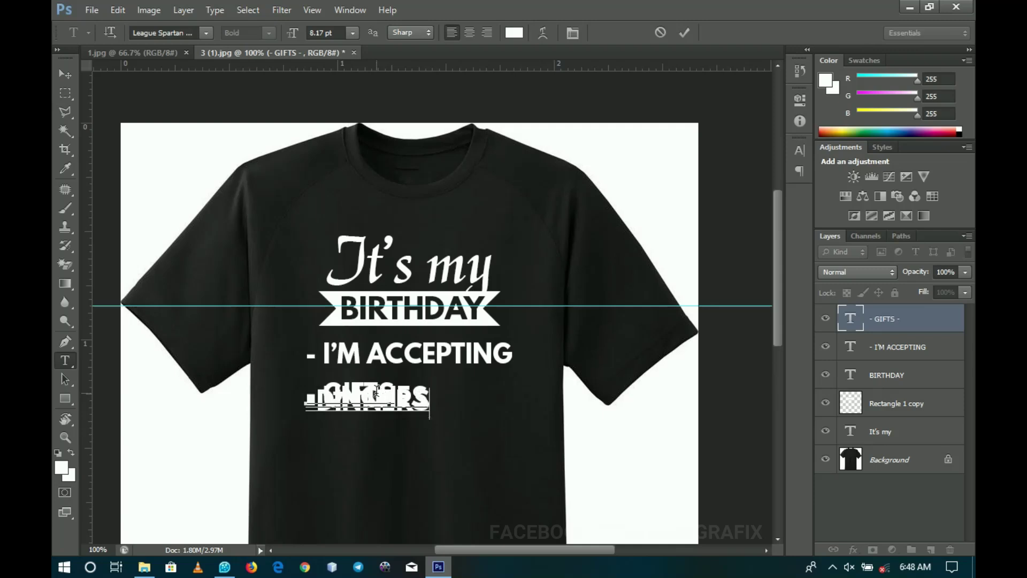
Raise the list's leading to 10.21 pt and correct the word LUNCHES
key(ctrl+a)
click(571, 38)
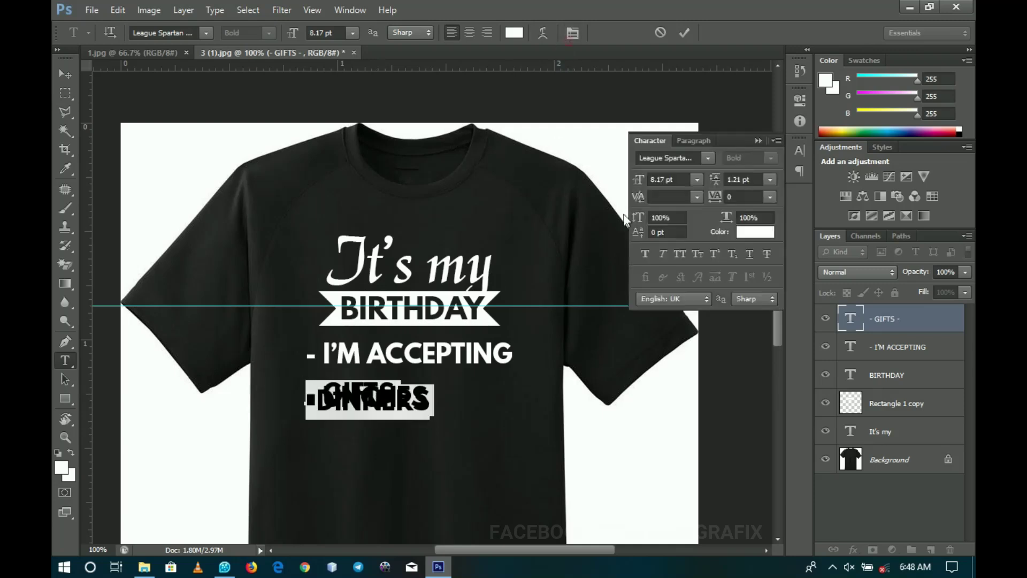
drag(715, 181, 720, 179)
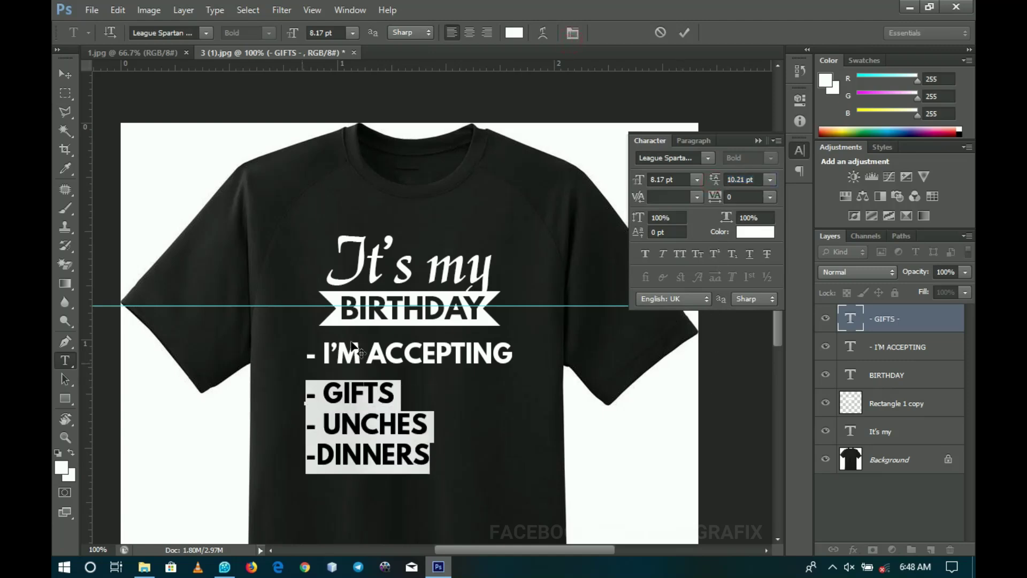
click(323, 428)
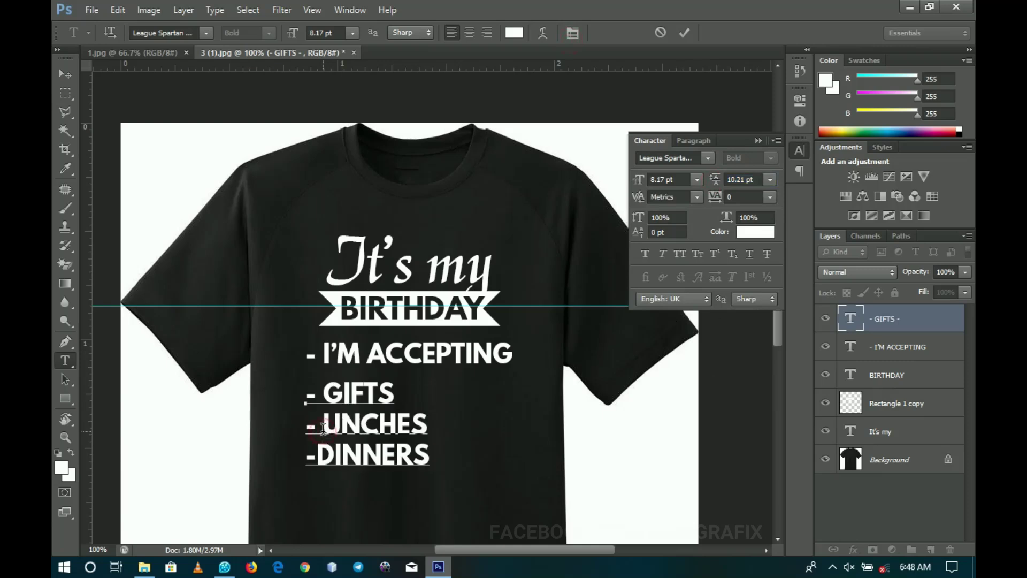
text(L)
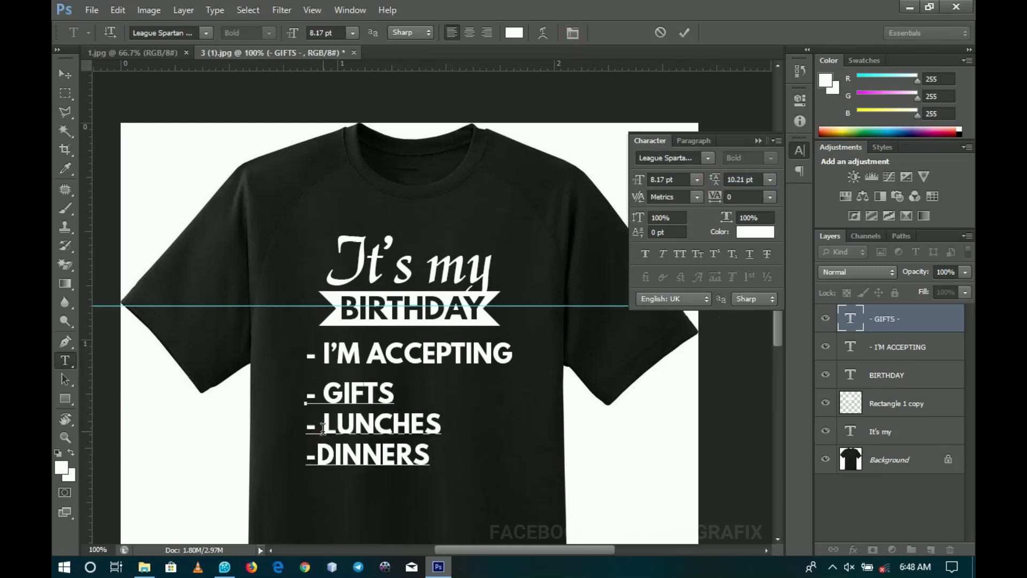
click(65, 74)
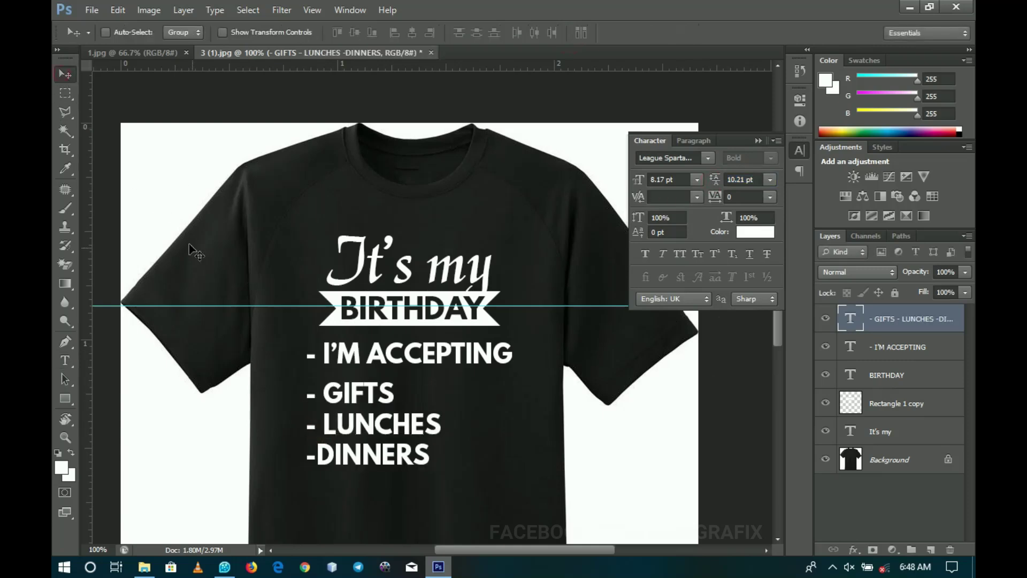
Delete the dash before I'M ACCEPTING and nudge the list up slightly
key(t)
click(321, 349)
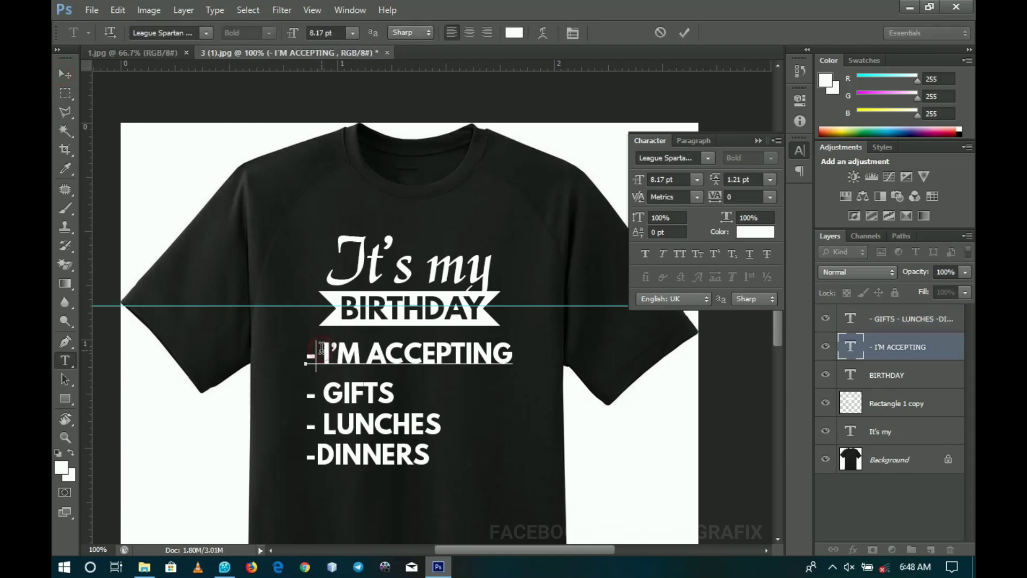
key(BackSpace)
key(BackSpace)
click(73, 75)
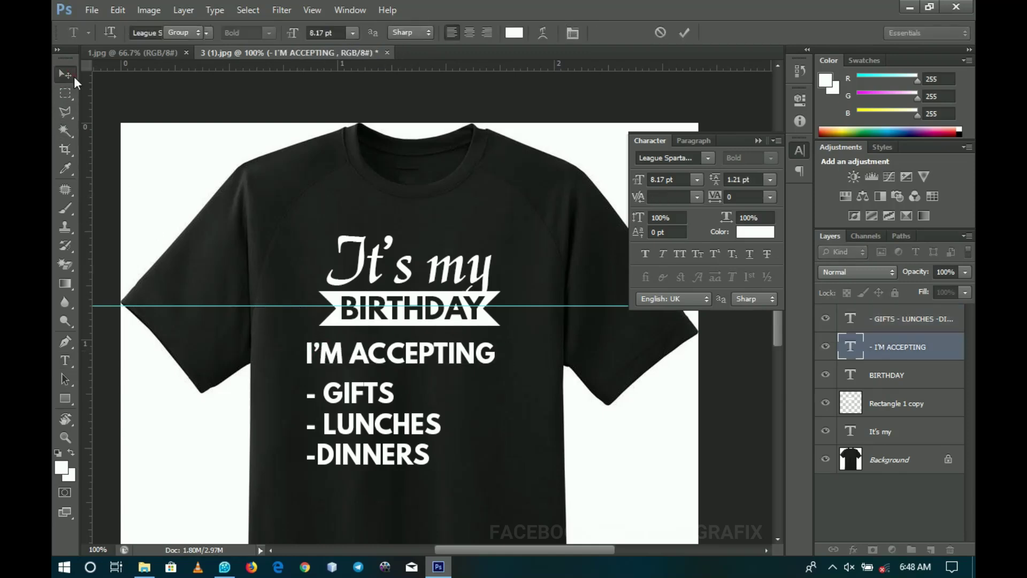
right_click(354, 386)
click(385, 402)
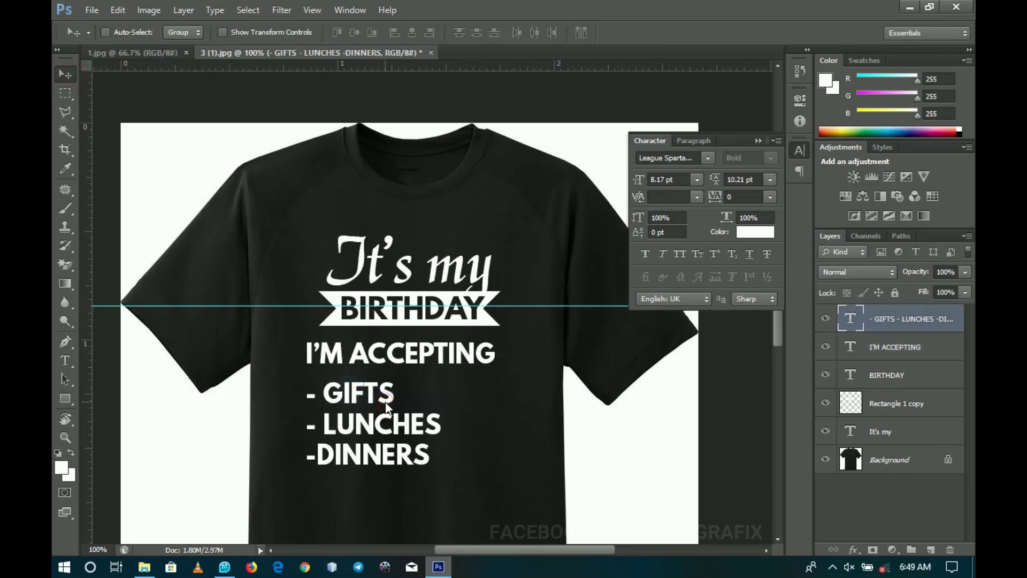
key(Up)
key(Up)
key(Up)
key(Up)
key(Up)
key(Up)
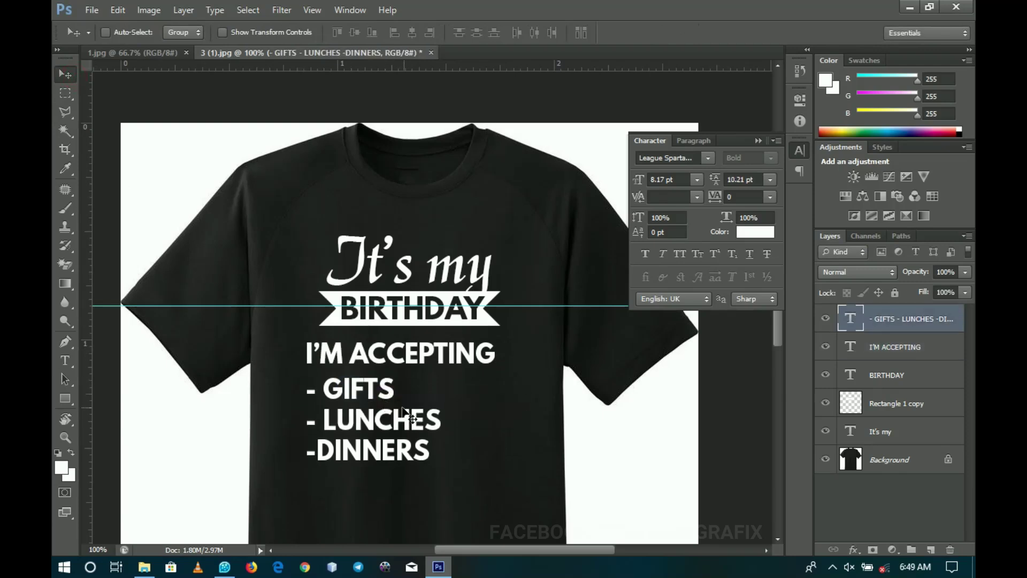
scroll(482, 321, down, 3)
click(759, 141)
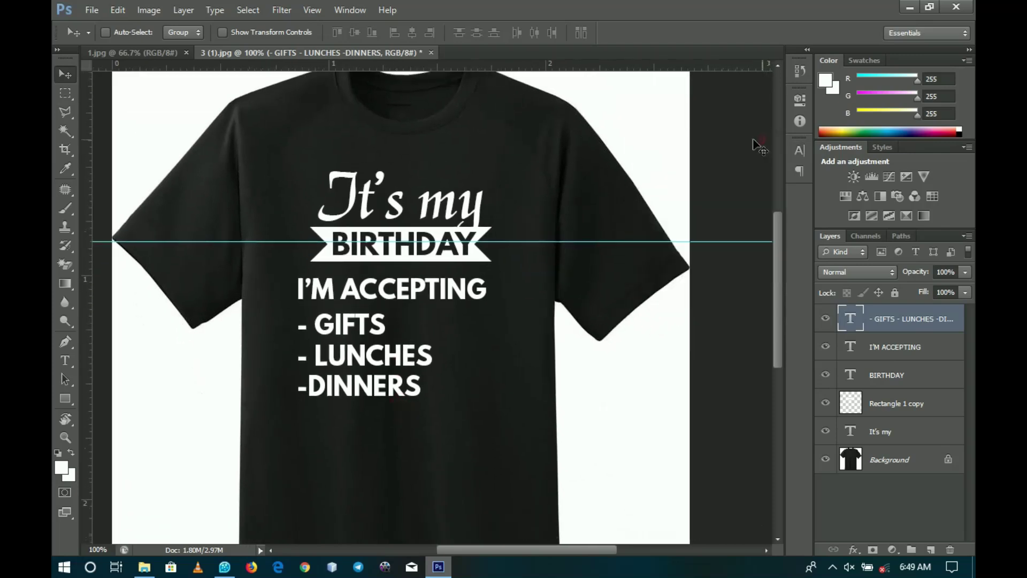
Draw a flower custom shape on the shirt
click(65, 399)
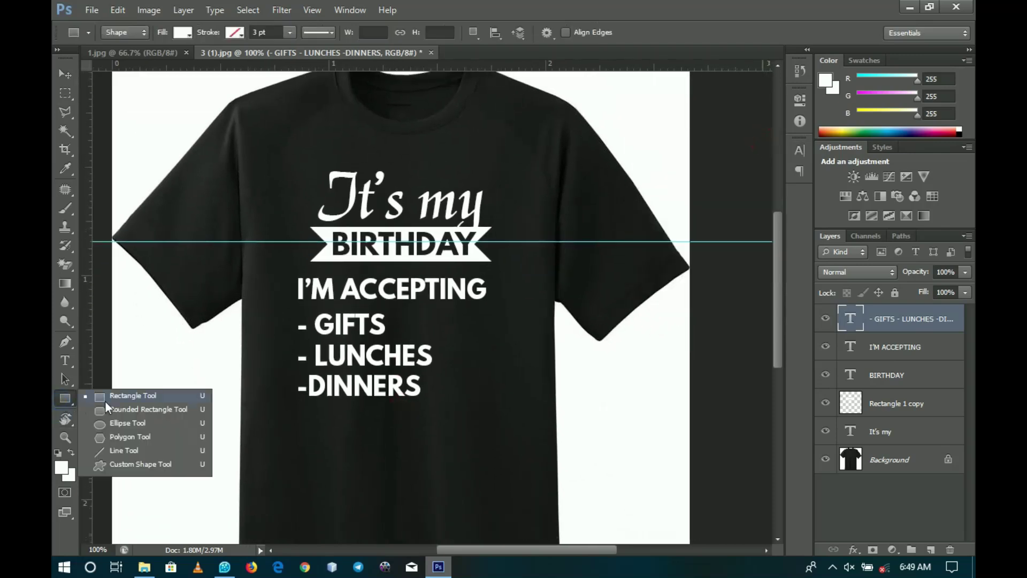
click(131, 466)
click(602, 33)
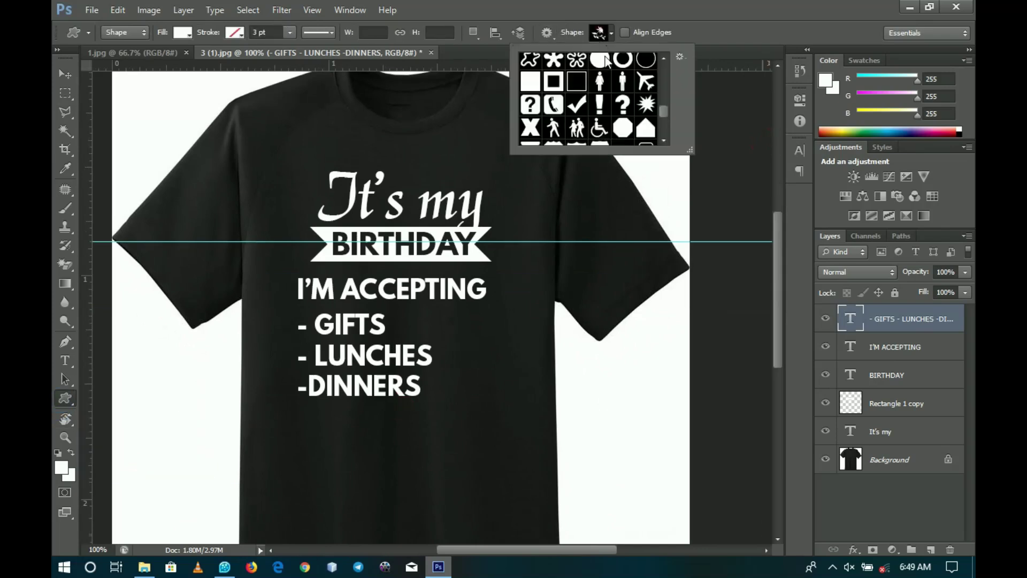
click(665, 62)
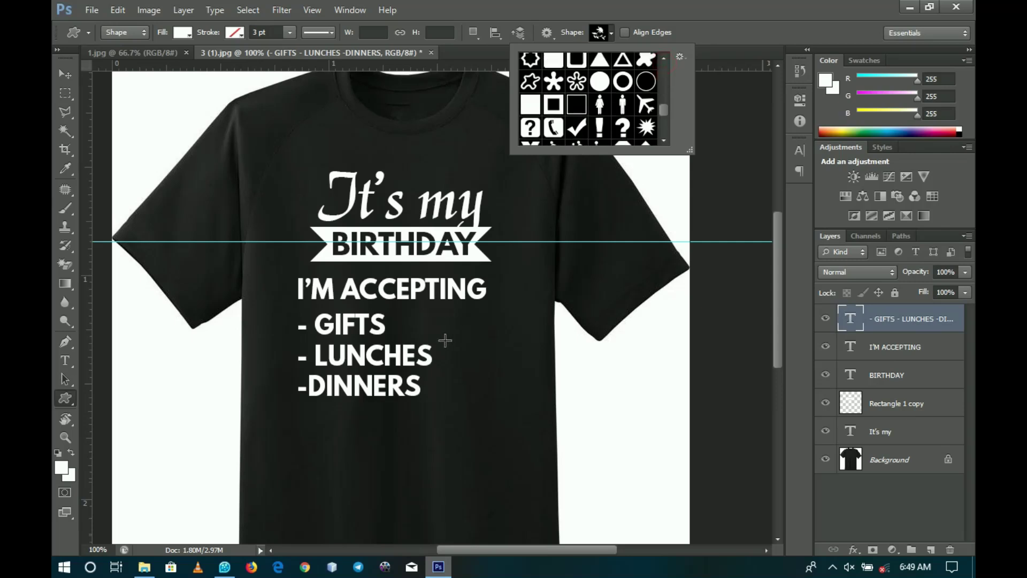
drag(445, 340, 529, 427)
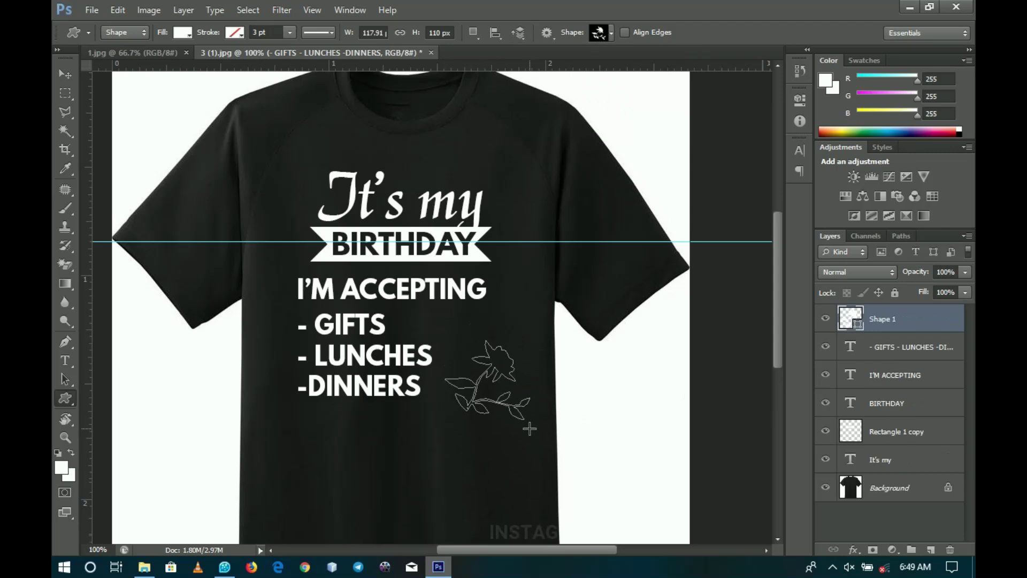
Fill the flower with orange ff6000 and move it up-left beside the gifts list
double_click(858, 327)
drag(769, 511, 769, 496)
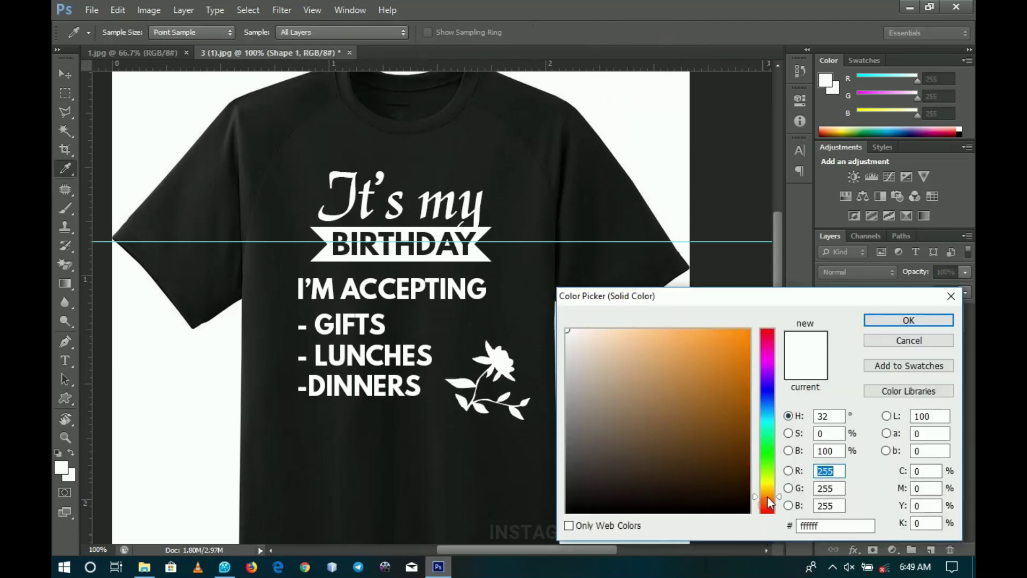
click(750, 329)
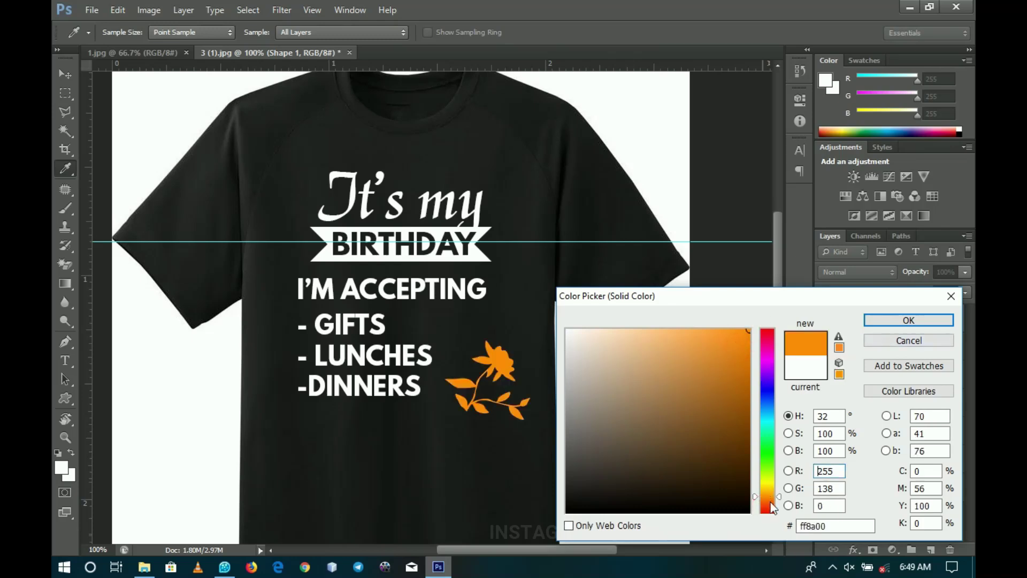
click(771, 502)
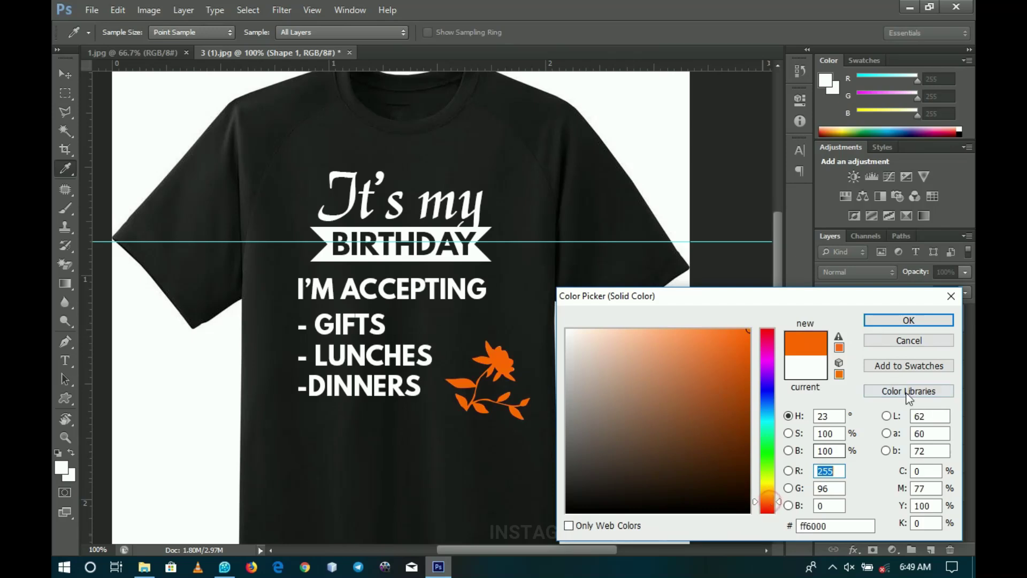
click(908, 320)
click(64, 67)
drag(538, 401, 529, 389)
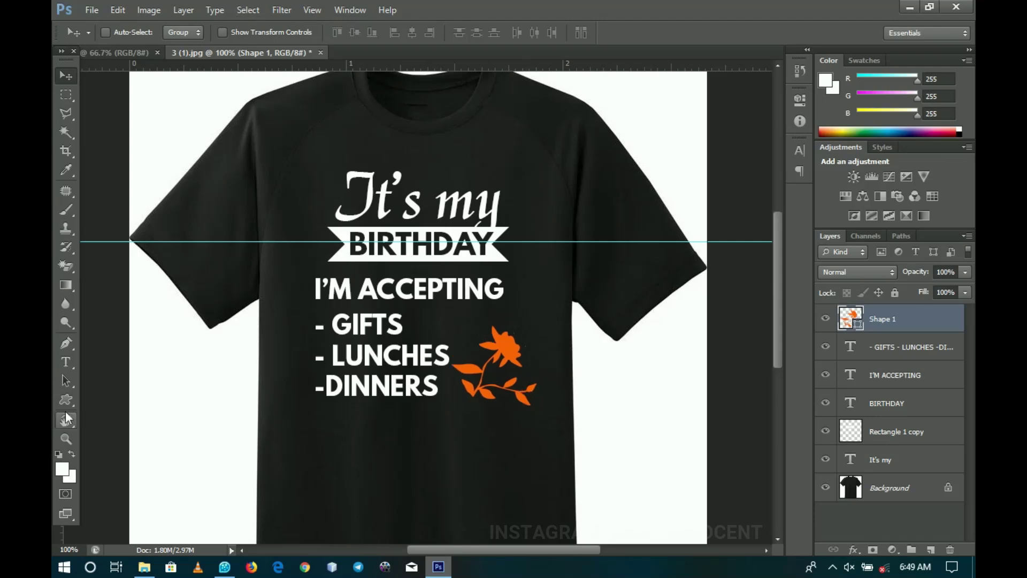
Choose the Custom Shape Tool and pick a swirl ornament from the Shape picker
click(65, 400)
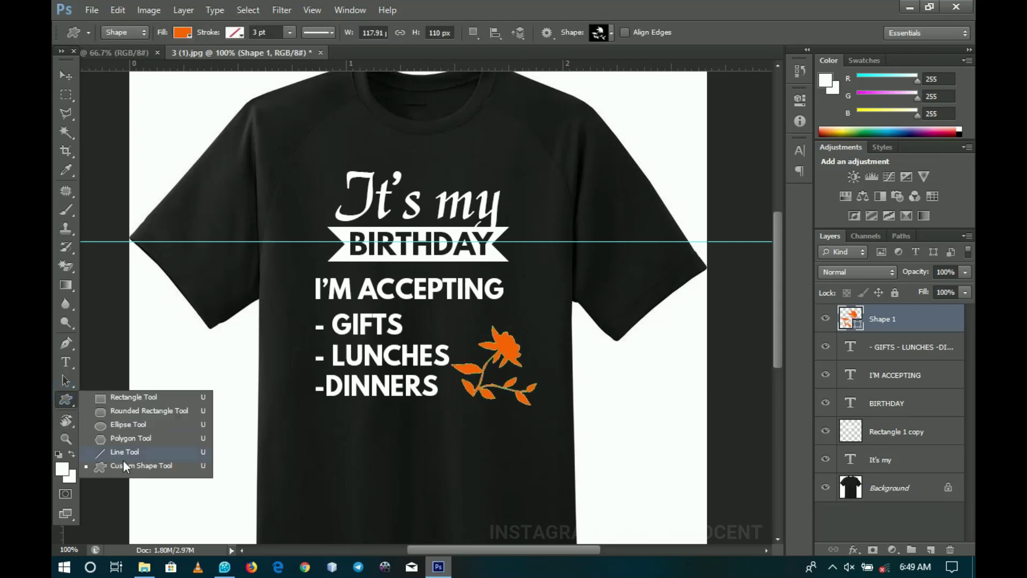
click(123, 458)
right_click(68, 401)
click(118, 464)
click(594, 34)
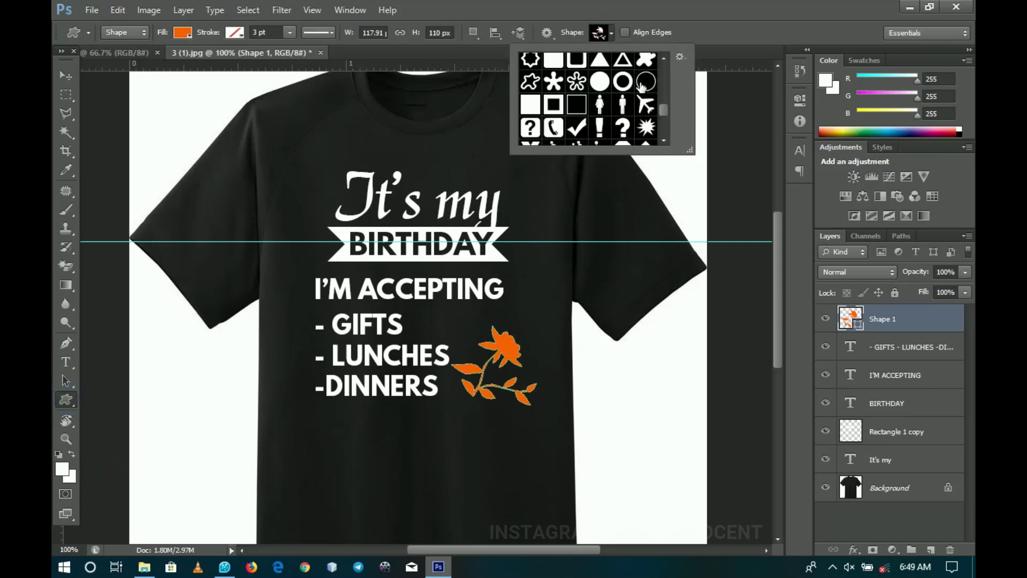
click(668, 57)
click(668, 56)
click(668, 56)
click(668, 56)
click(668, 56)
click(668, 56)
click(668, 56)
click(668, 57)
click(668, 57)
click(668, 57)
click(664, 140)
click(664, 140)
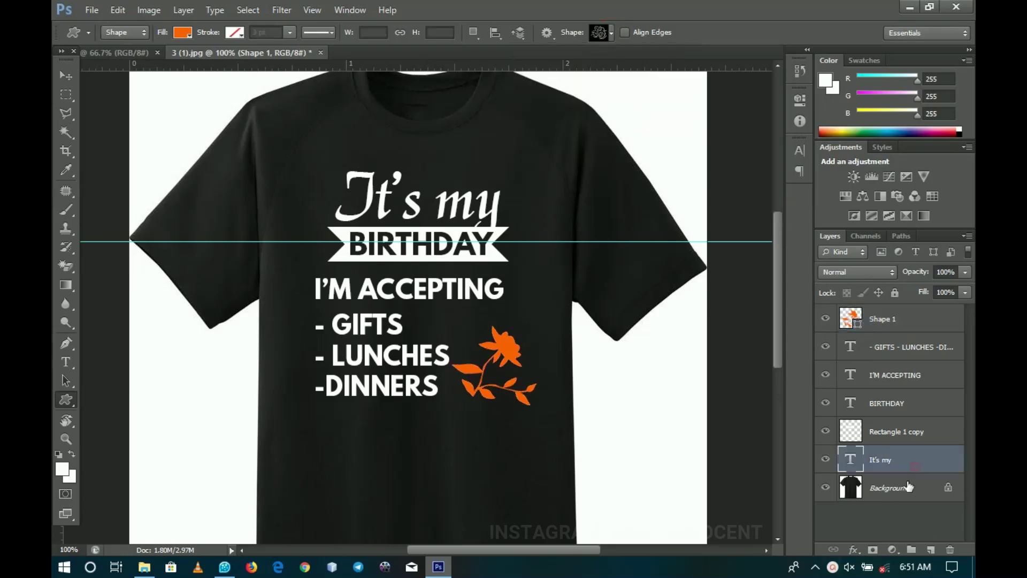
click(915, 461)
Above the Background layer, draw the swirl right of 'It's my', sampling the flower's orange
click(909, 486)
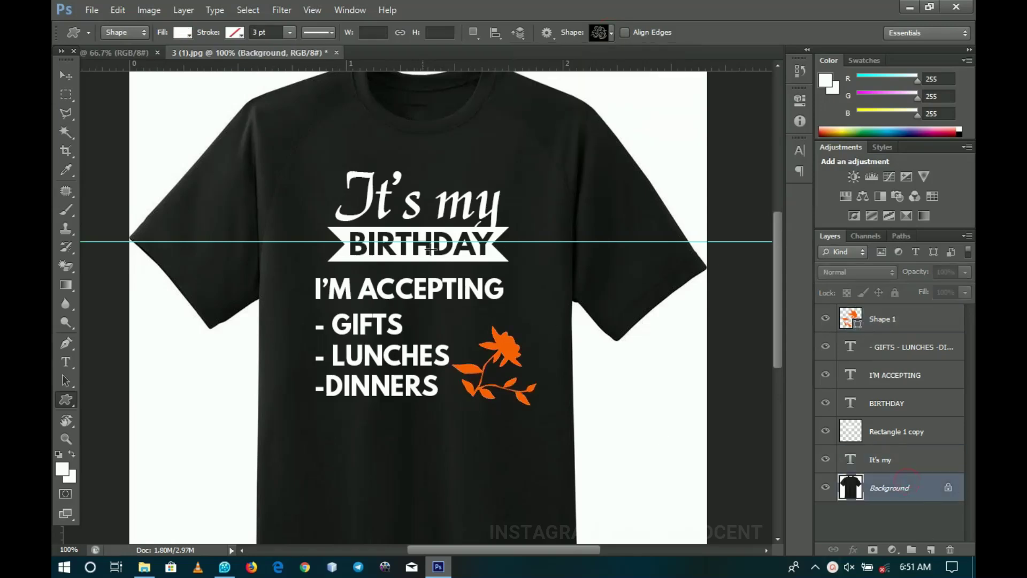
drag(516, 203, 568, 259)
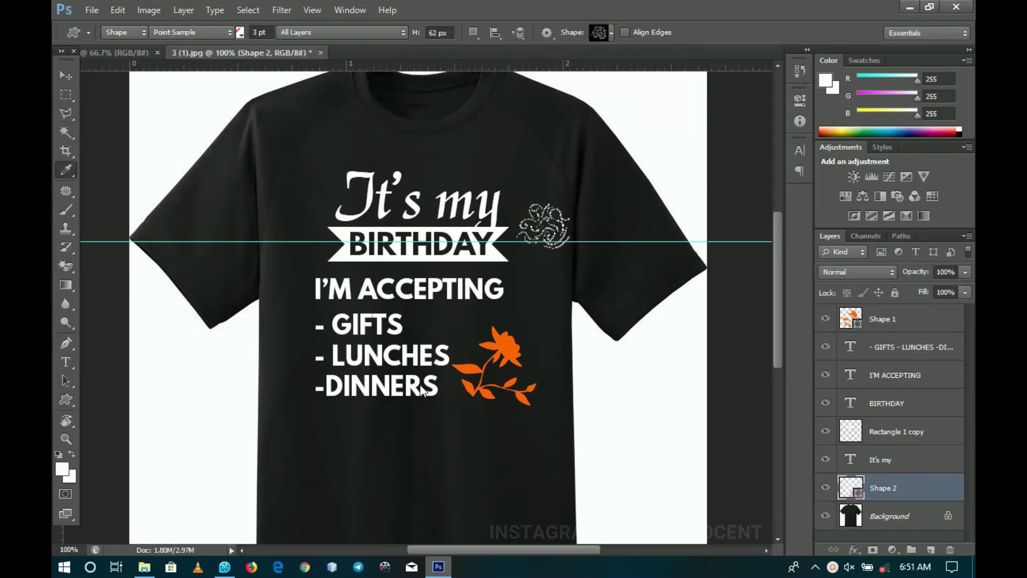
click(511, 345)
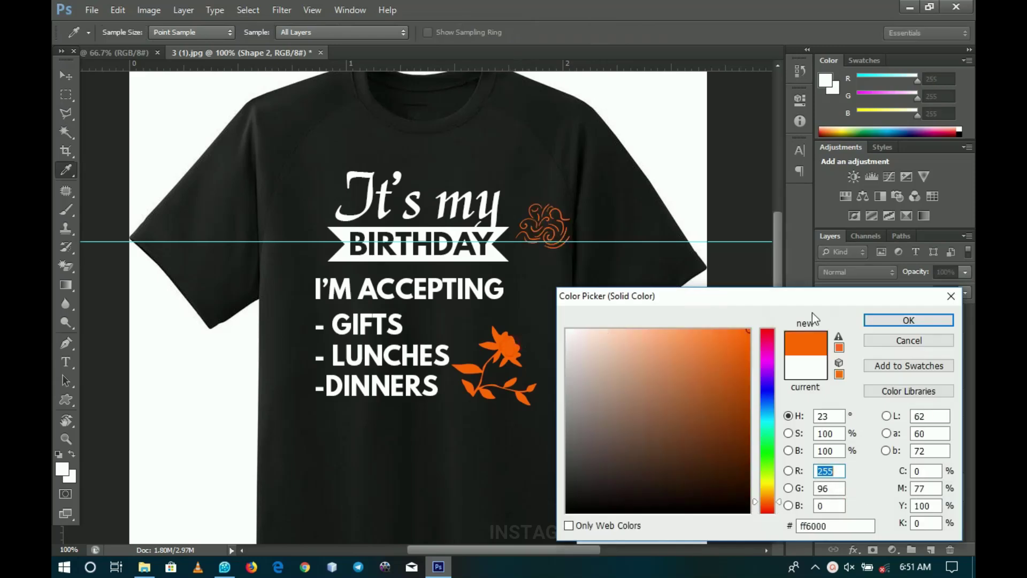
click(888, 321)
Nudge the ornament against 'my', then duplicate, flip horizontally and place the copy left of 'It's'
key(v)
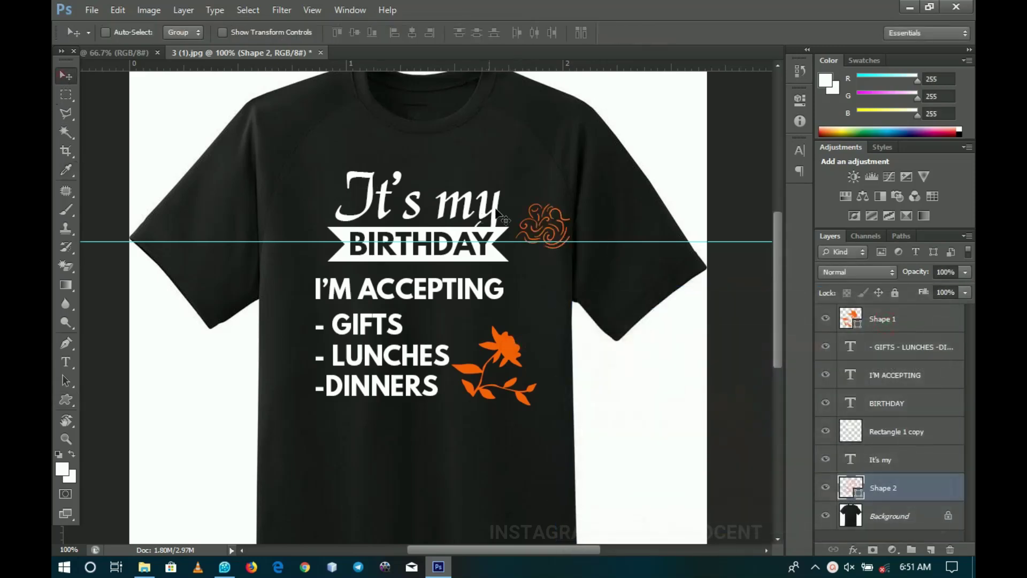
drag(584, 230, 566, 221)
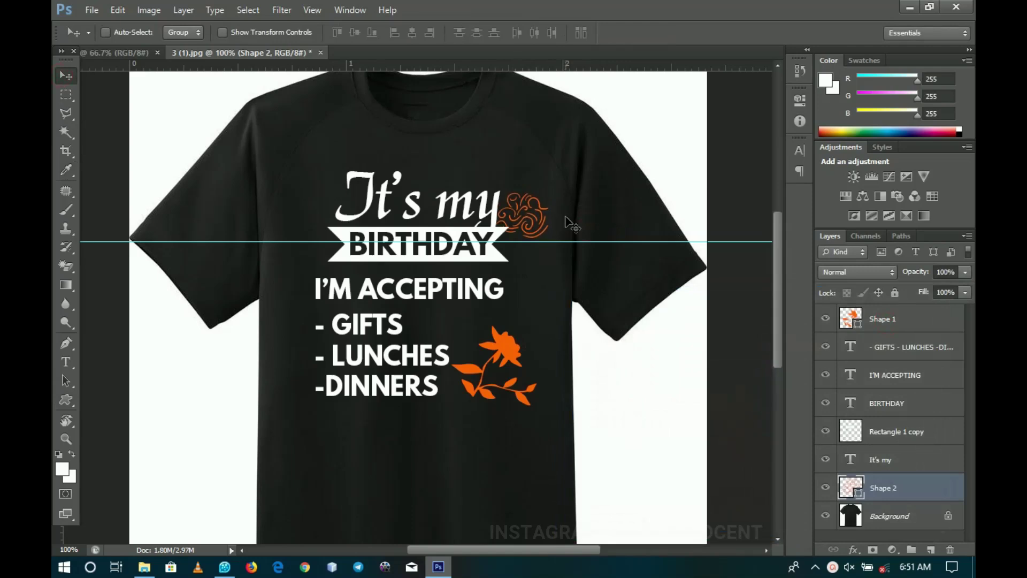
key(ctrl+j)
key(ctrl+t)
right_click(532, 205)
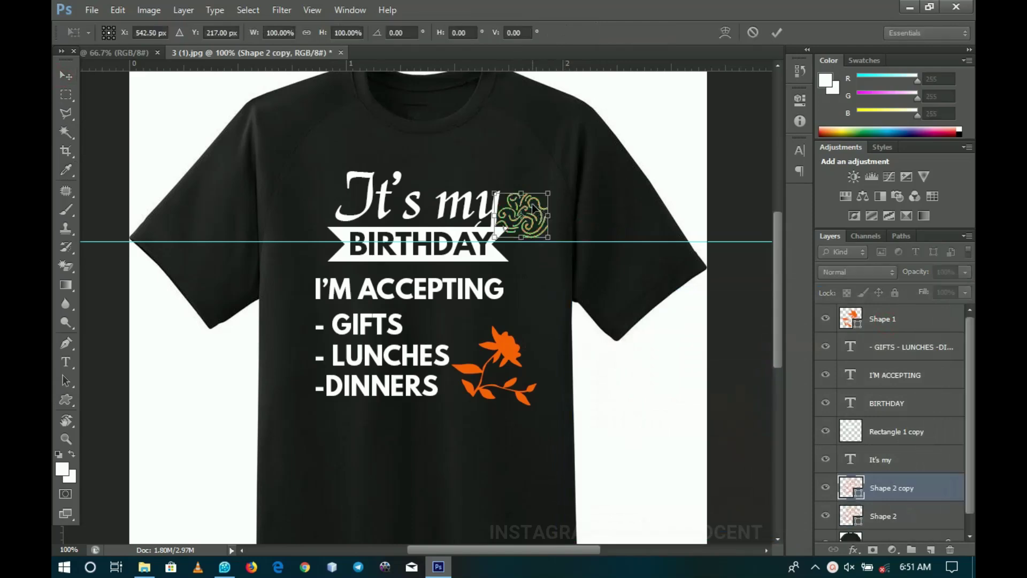
click(577, 421)
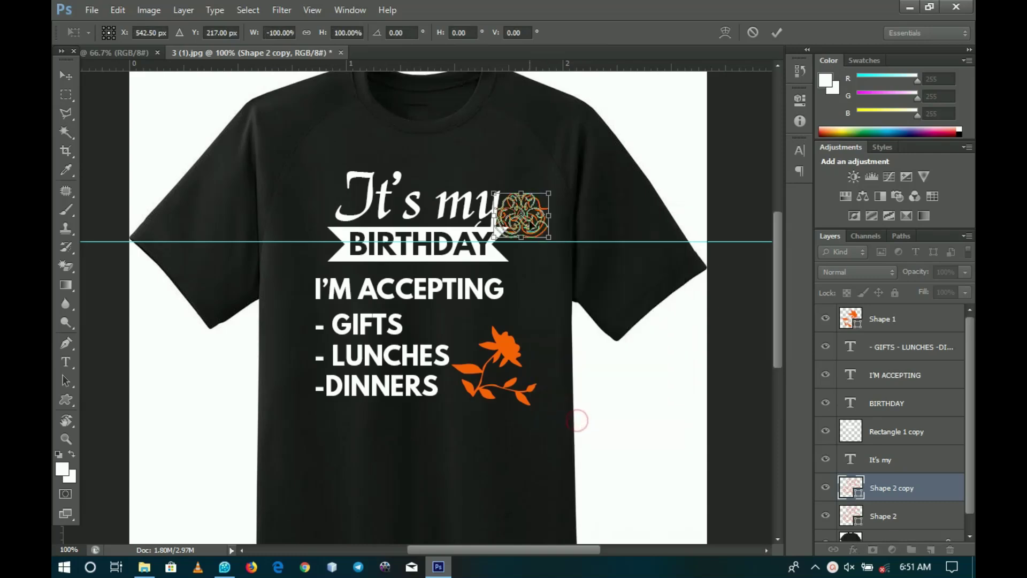
key(Return)
drag(538, 214, 337, 210)
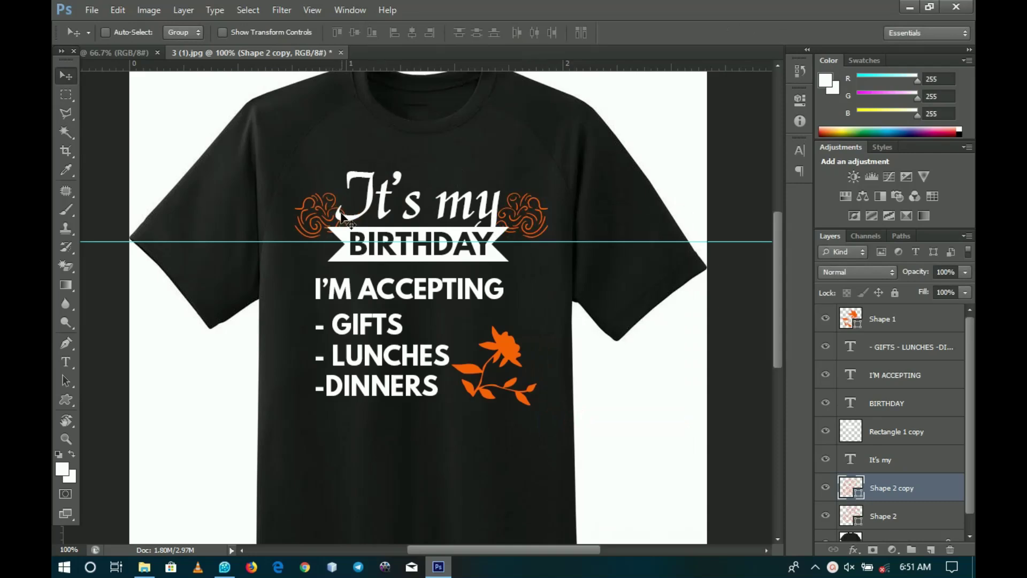
Select layers Shape 1 through Shape 2 and group them as Group 1
click(906, 318)
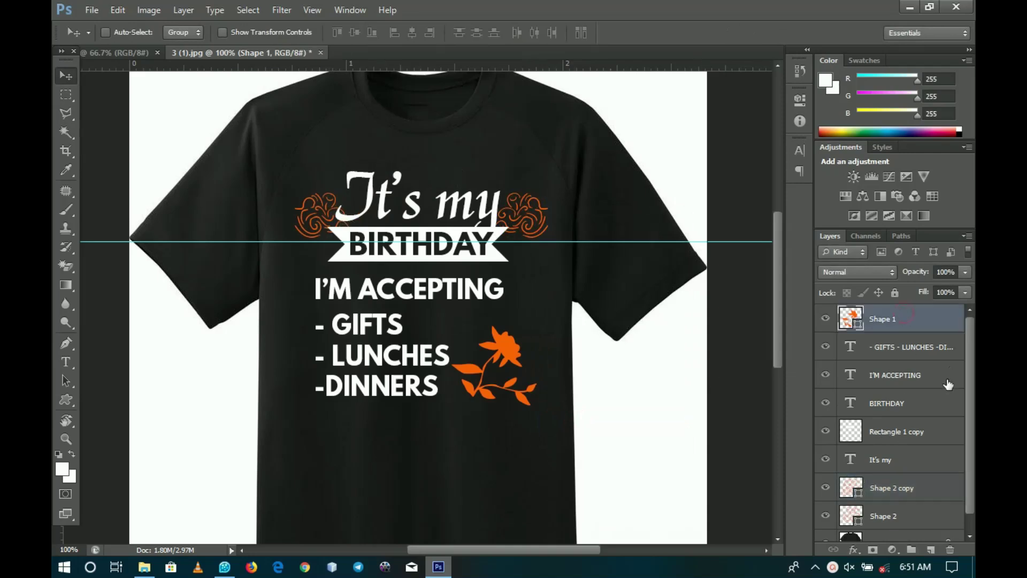
scroll(968, 464, down, 1)
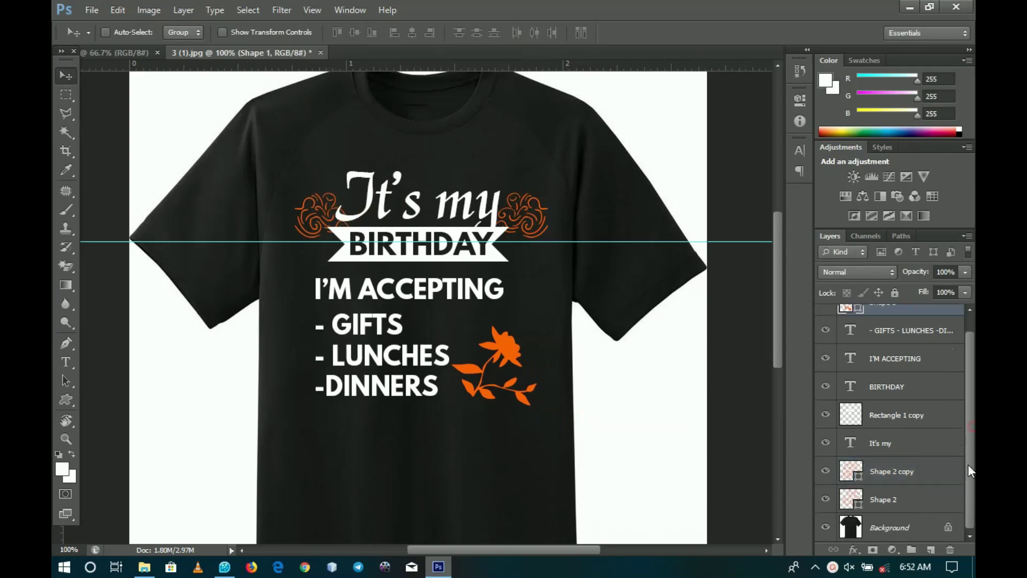
shift+click(895, 510)
key(ctrl+g)
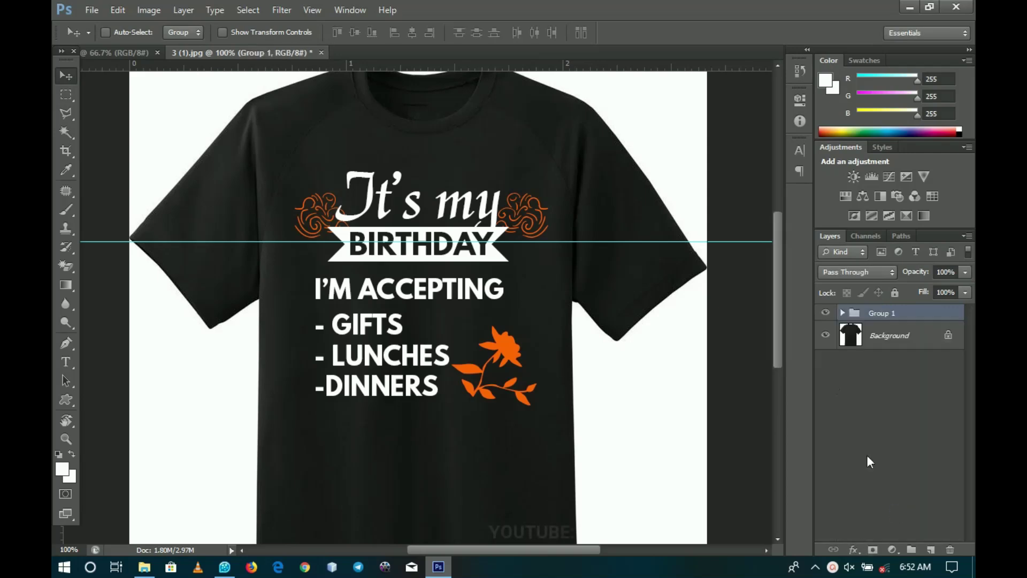
Fit the view on screen and drag Group 1 into the model photo
click(826, 314)
click(827, 317)
key(z)
right_click(551, 269)
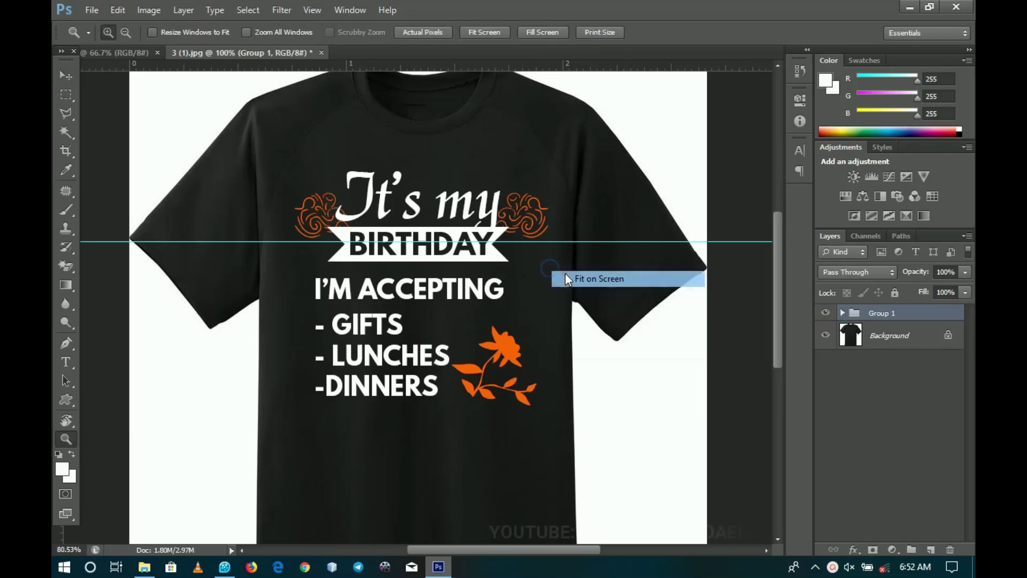
click(567, 278)
key(v)
mouse_move(458, 289)
mouse_down()
mouse_move(58, 28)
mouse_move(130, 56)
mouse_move(418, 219)
mouse_move(436, 257)
mouse_move(444, 247)
mouse_move(464, 262)
mouse_move(466, 289)
mouse_up()
Scale Group 1 to about 85%, centre it horizontally, and nudge it right on the chest
key(ctrl+t)
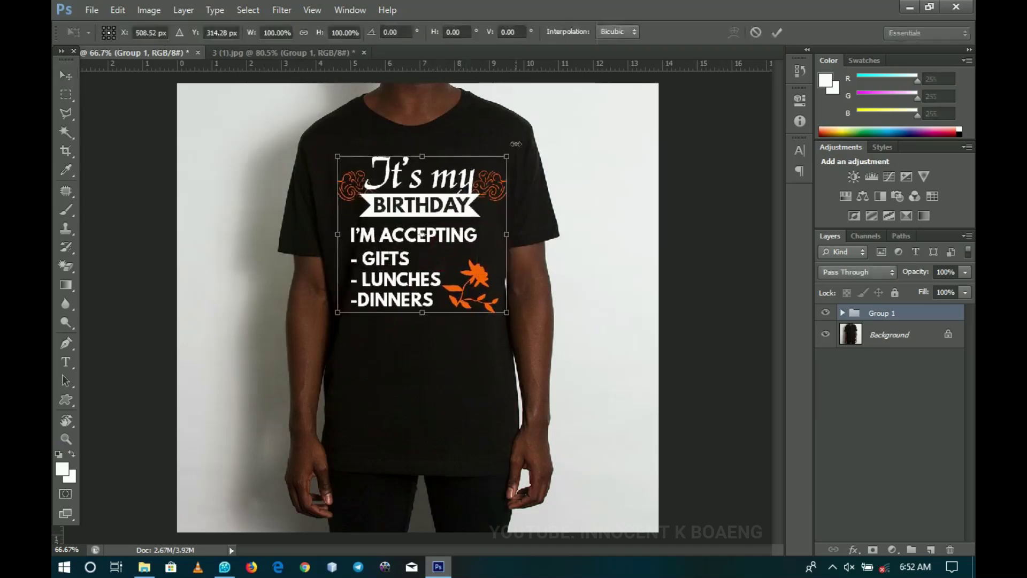
drag(507, 156, 493, 169)
key(Return)
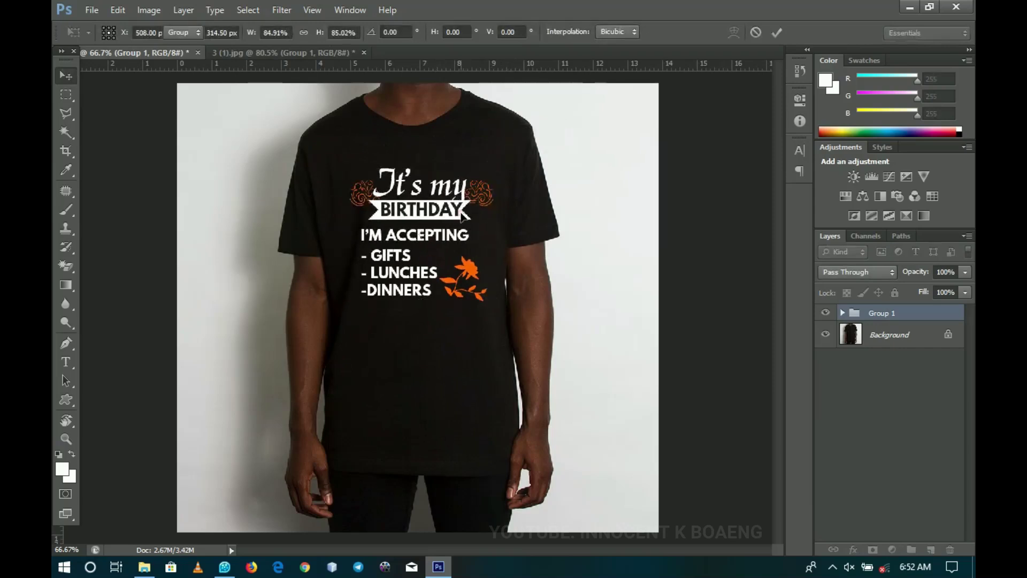
key(ctrl+a)
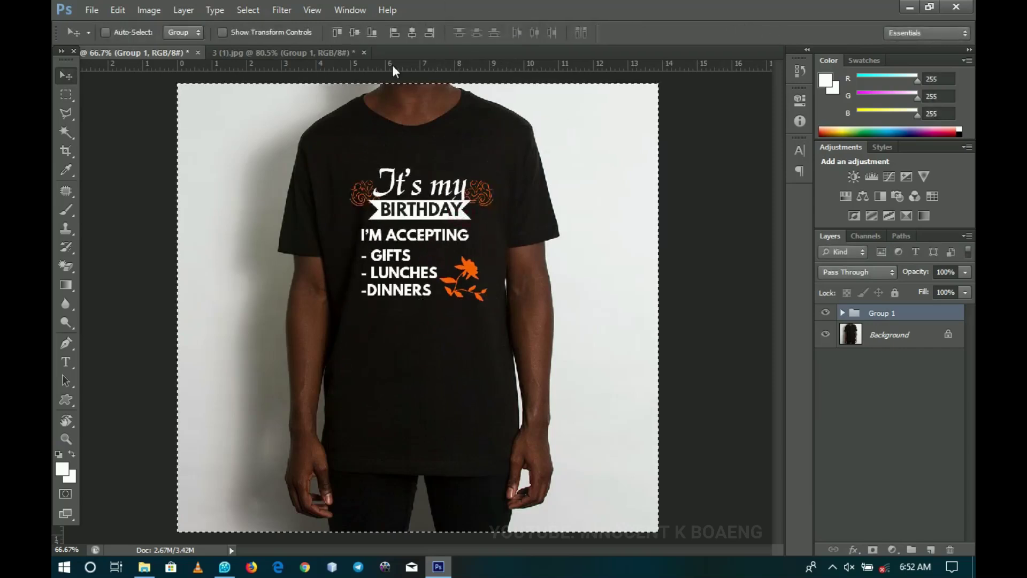
click(412, 33)
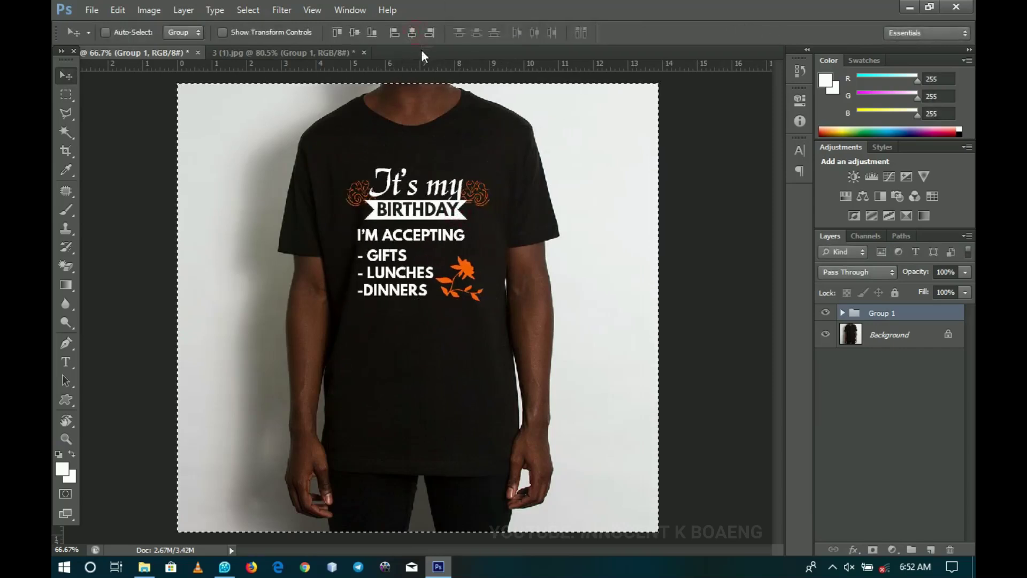
key(ctrl+d)
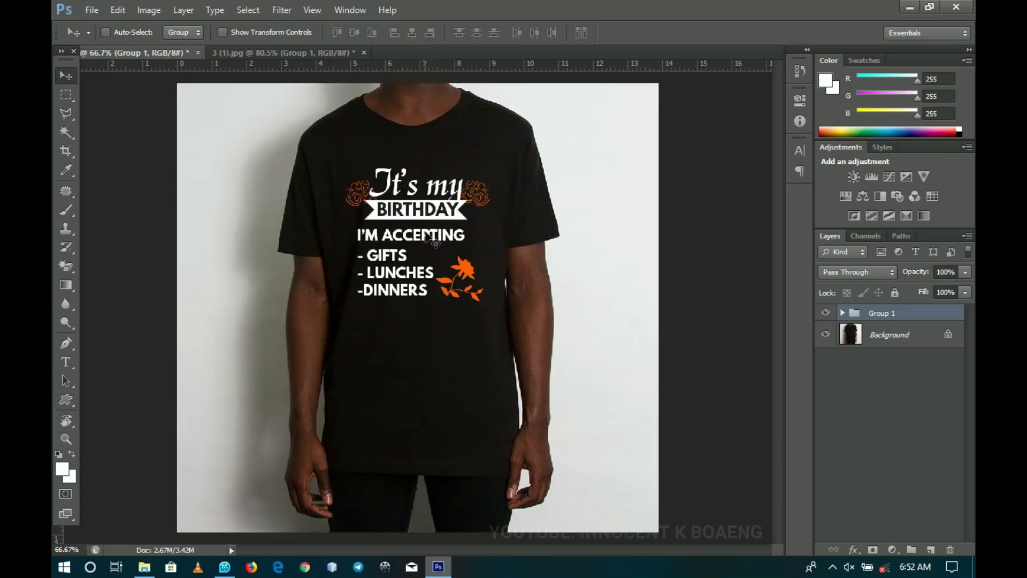
drag(426, 236, 436, 236)
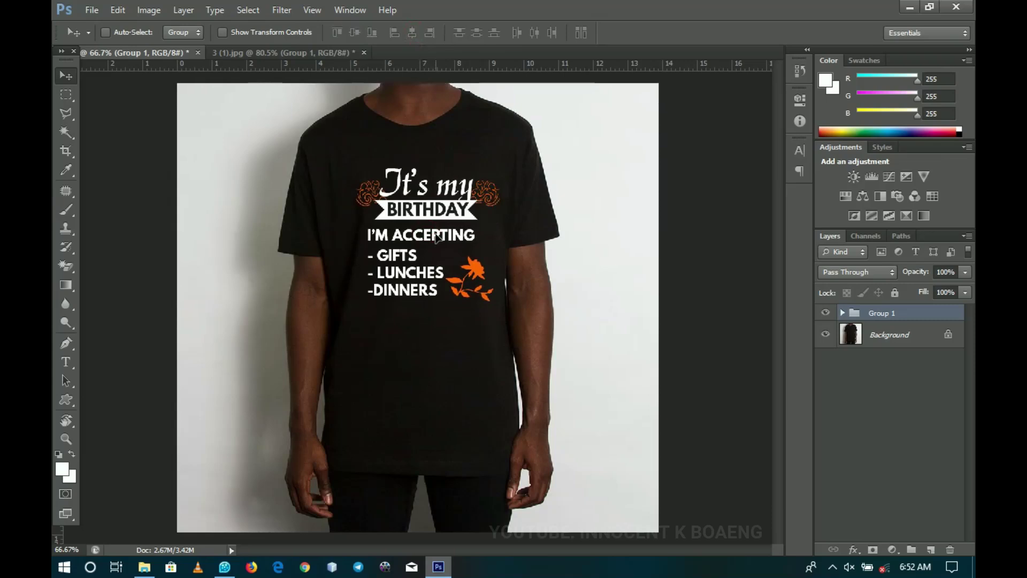
Return to the 3 (1).jpg T-shirt document and zoom in to 100%
click(318, 52)
key(z)
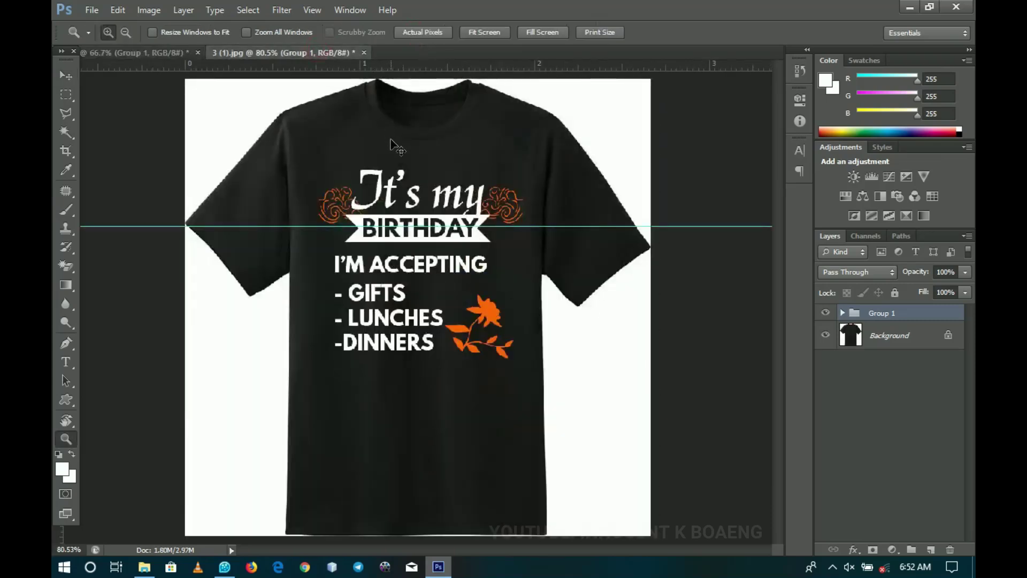
click(391, 141)
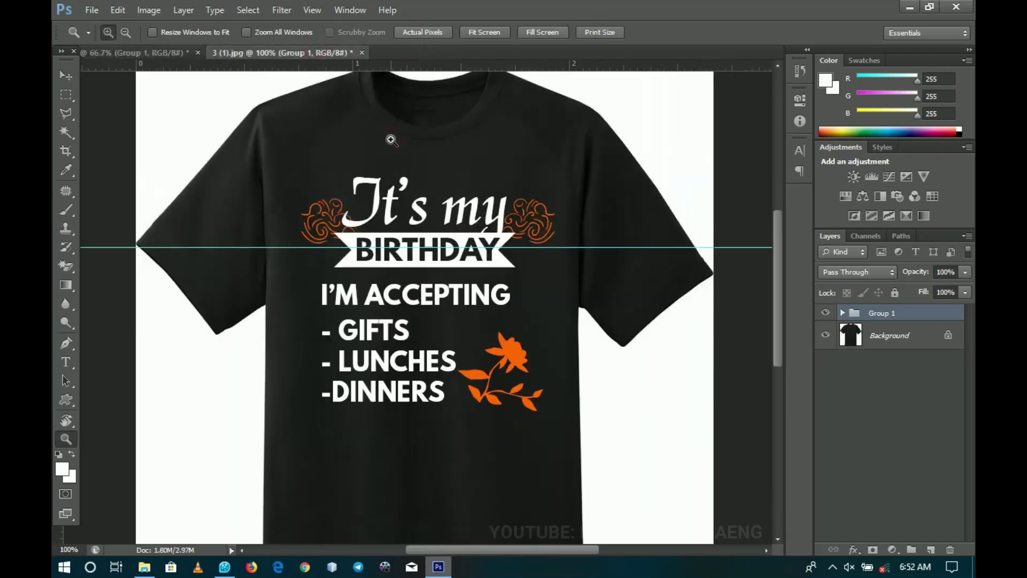